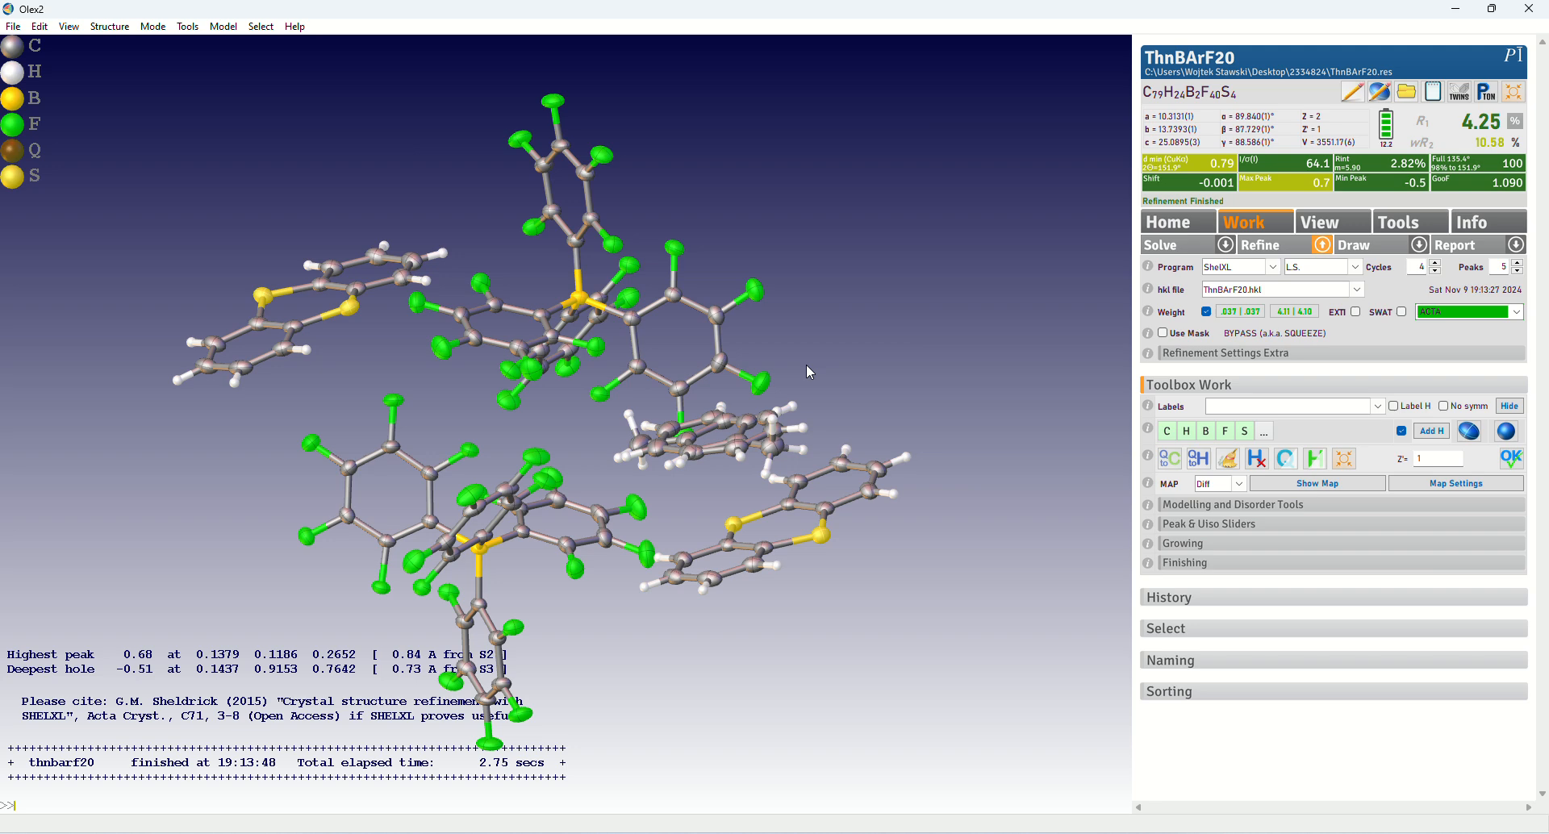
Inspect the refined crystal structure from several angles, including the disordered solvent molecule
left_click_drag(807, 365, 853, 408)
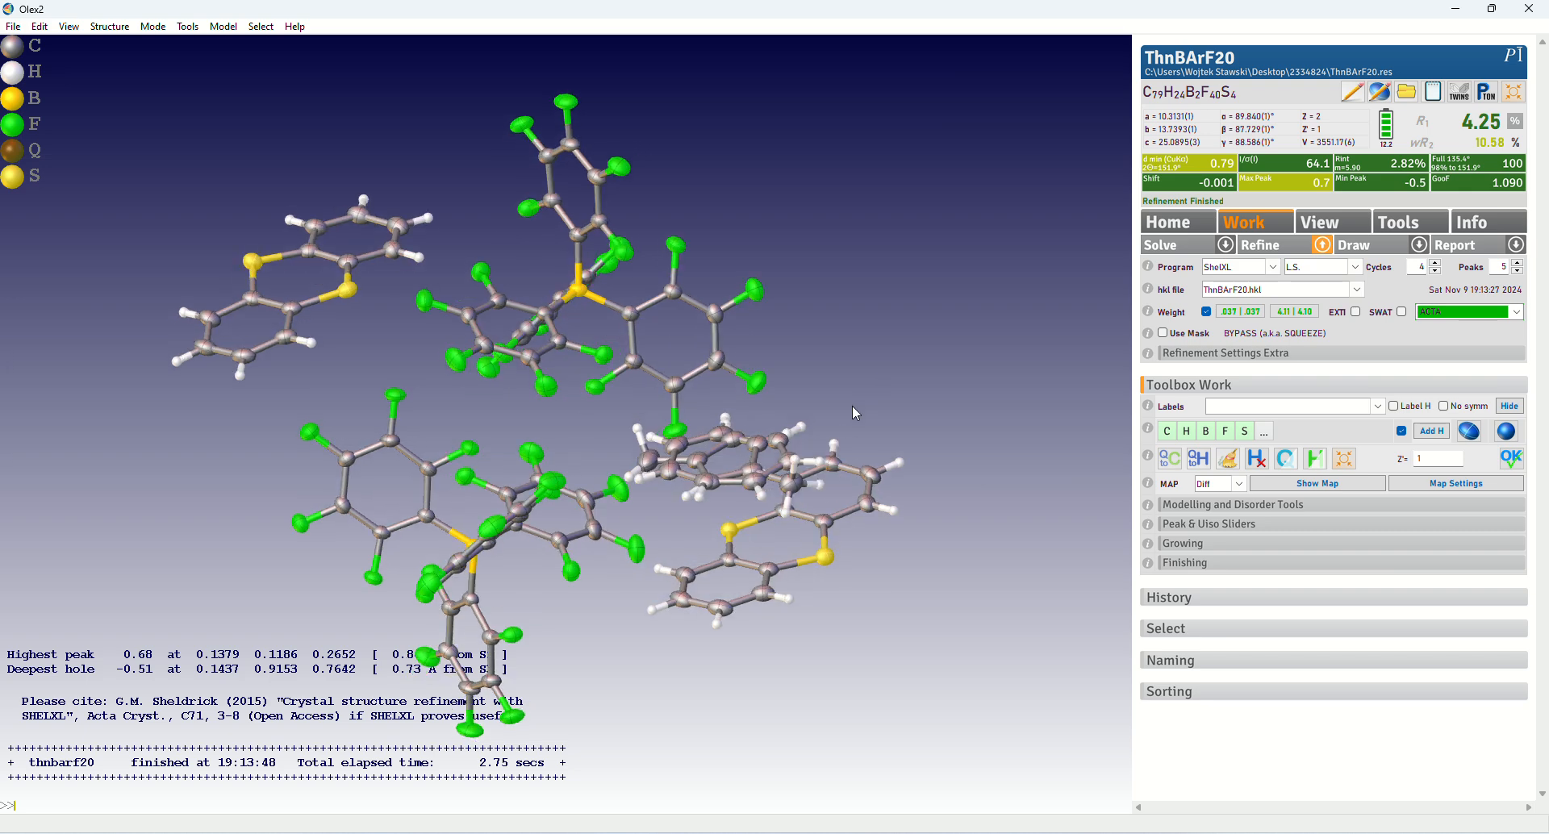
mouse_move(853, 407)
left_mouse_down()
mouse_move(841, 418)
mouse_move(860, 390)
left_mouse_up()
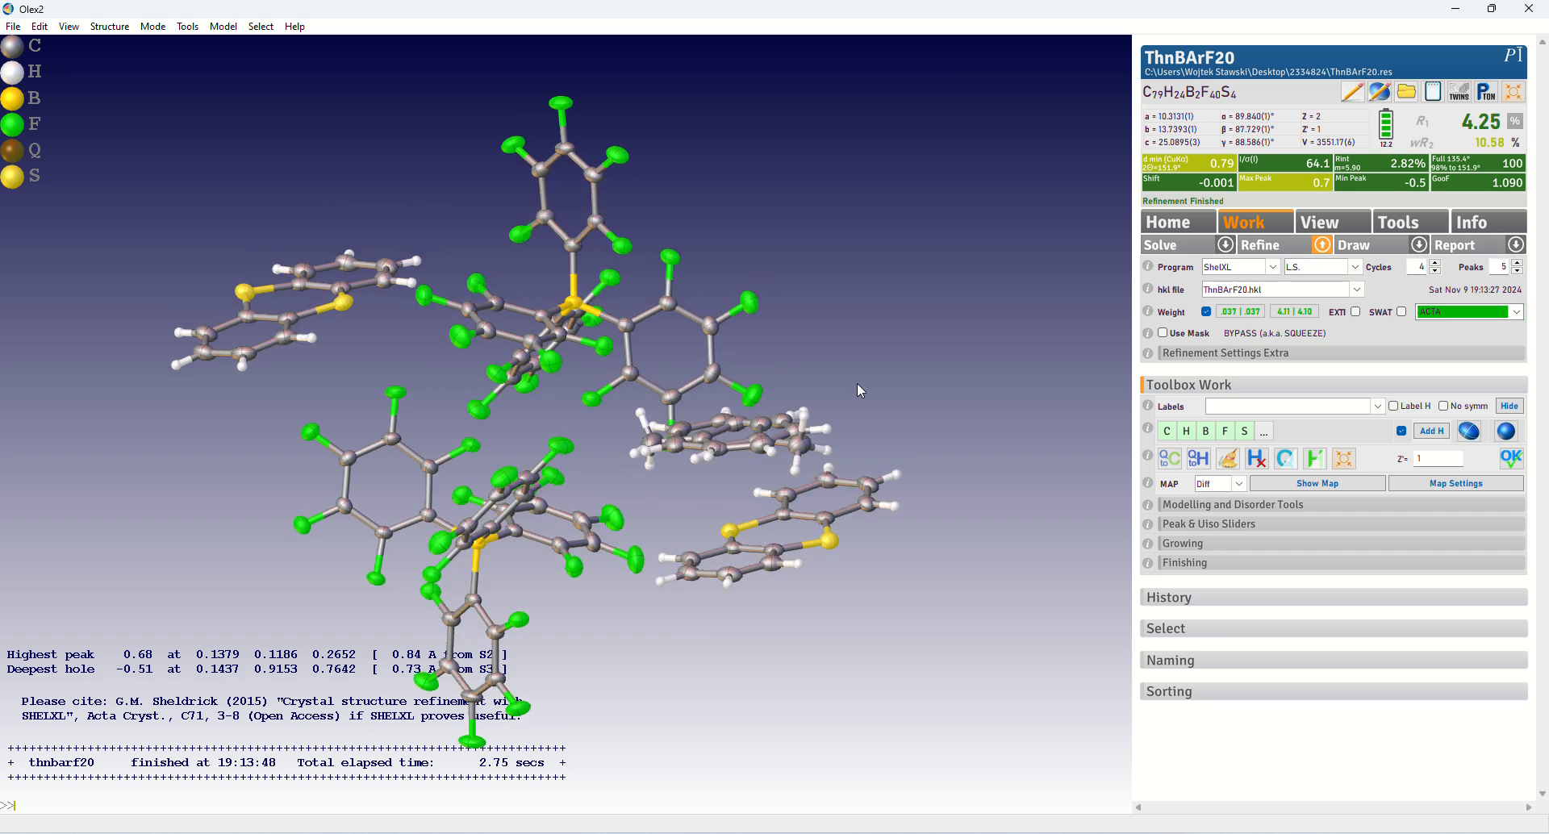
mouse_move(855, 385)
left_mouse_down()
mouse_move(917, 398)
mouse_move(872, 404)
mouse_move(875, 388)
left_mouse_up()
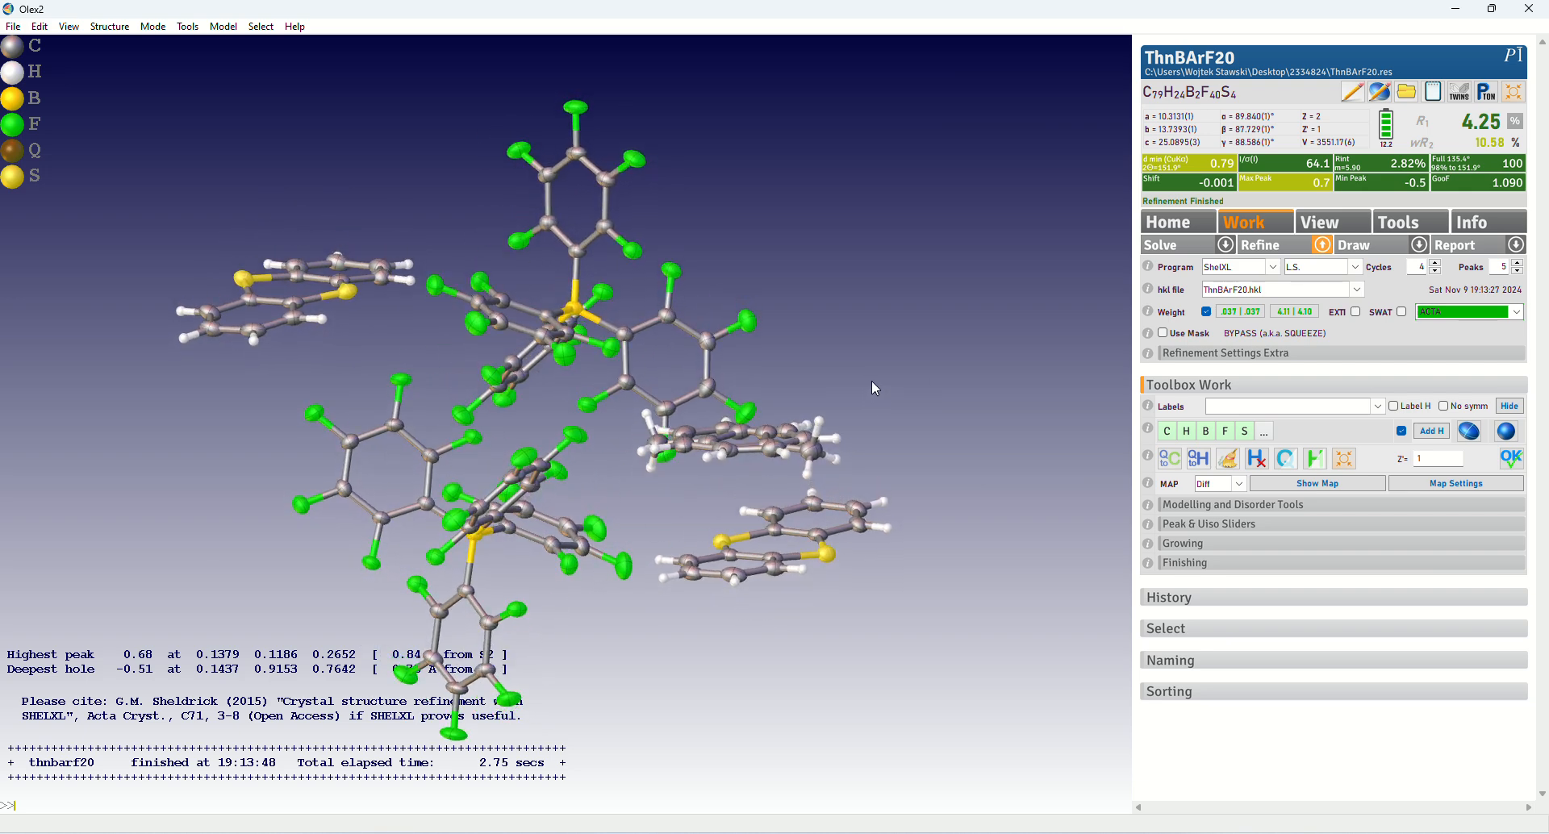
left_click_drag(872, 382, 870, 399)
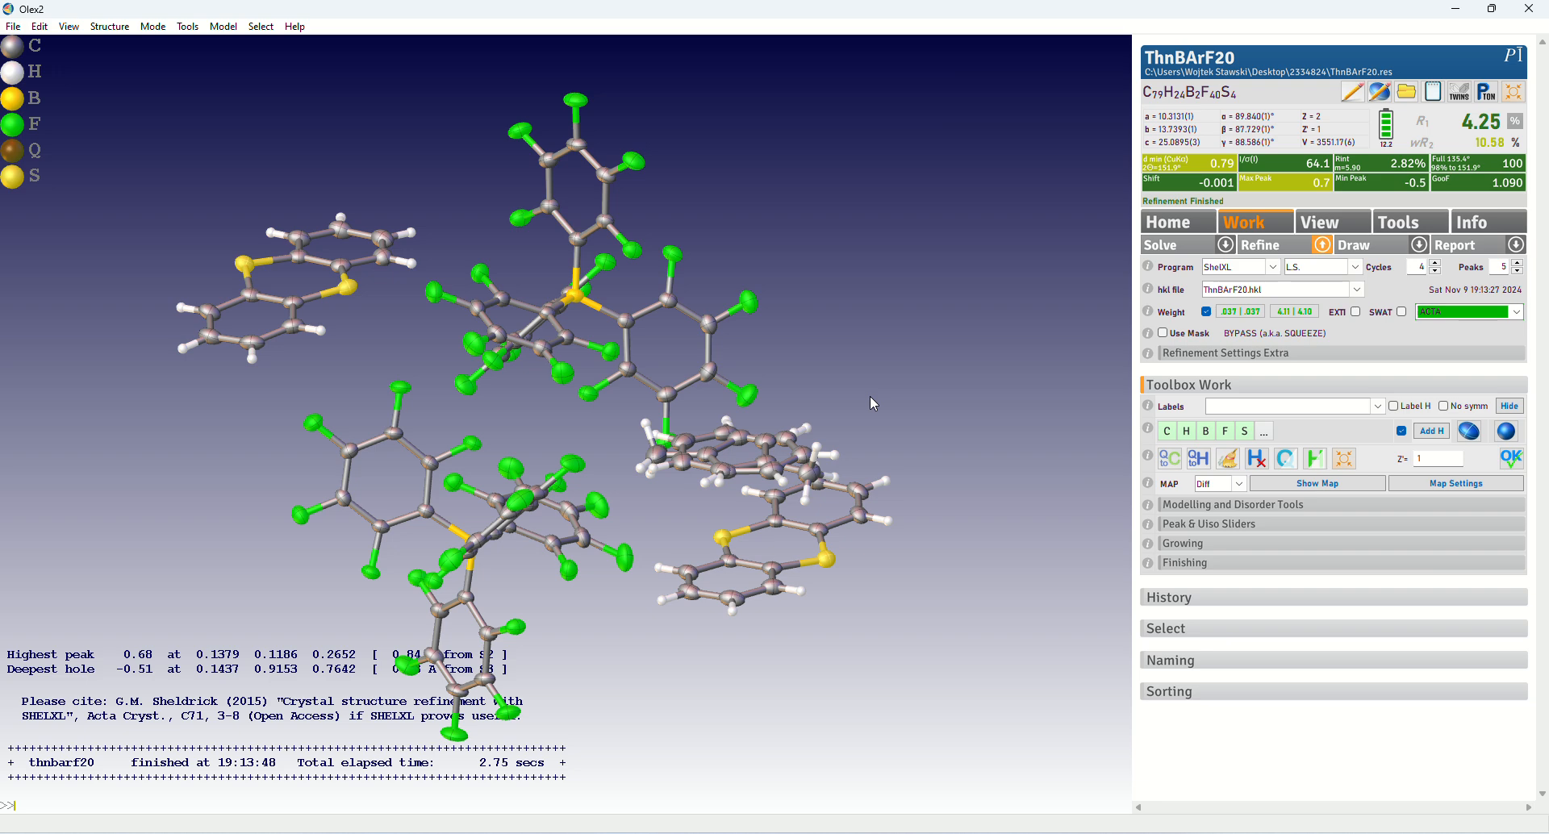
mouse_move(871, 395)
left_mouse_down()
mouse_move(871, 371)
mouse_move(883, 377)
left_mouse_up()
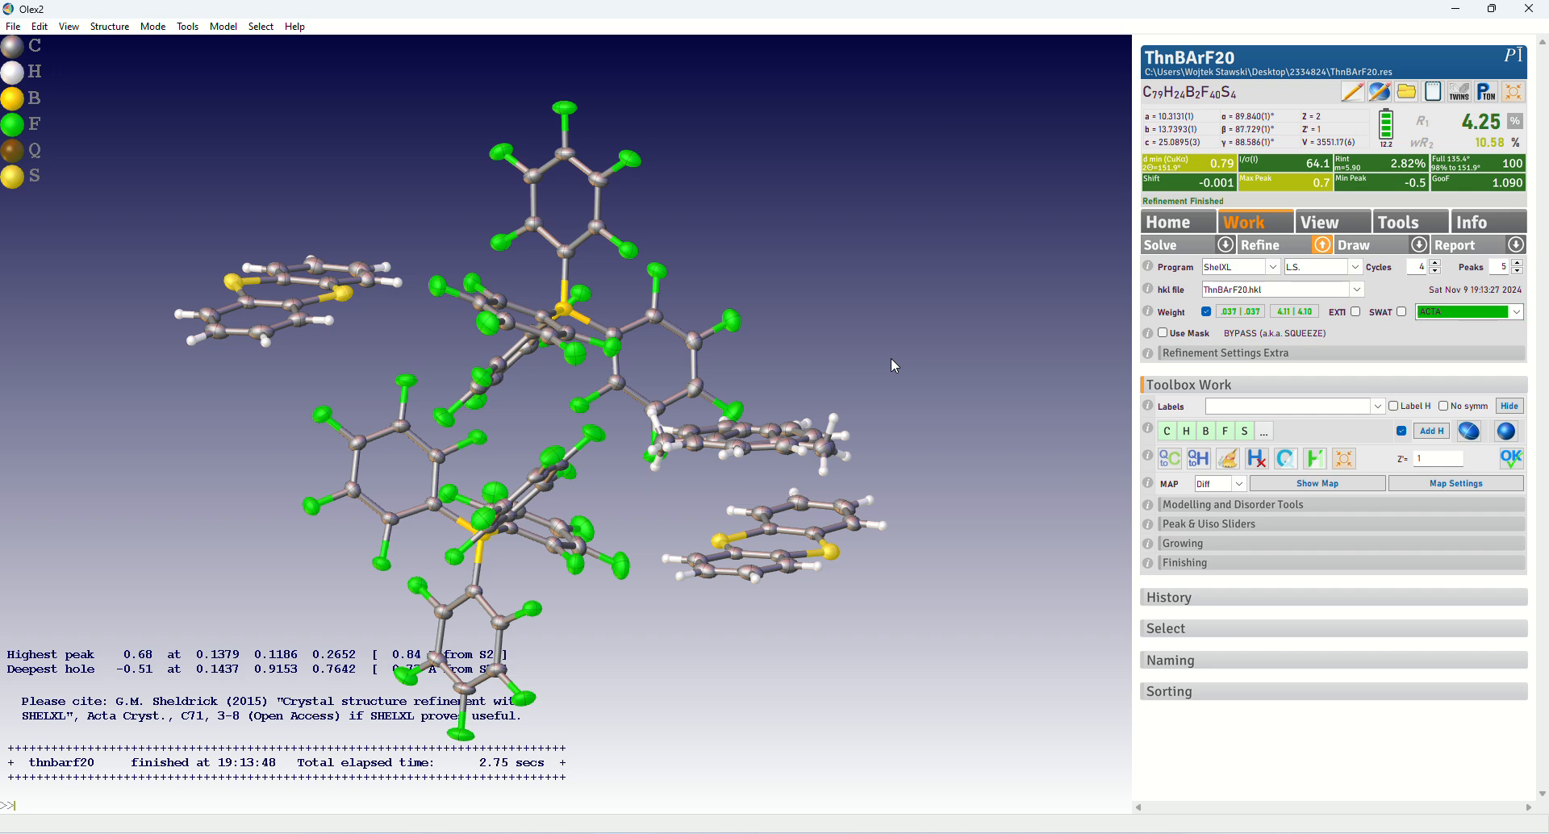
left_click_drag(892, 360, 693, 493)
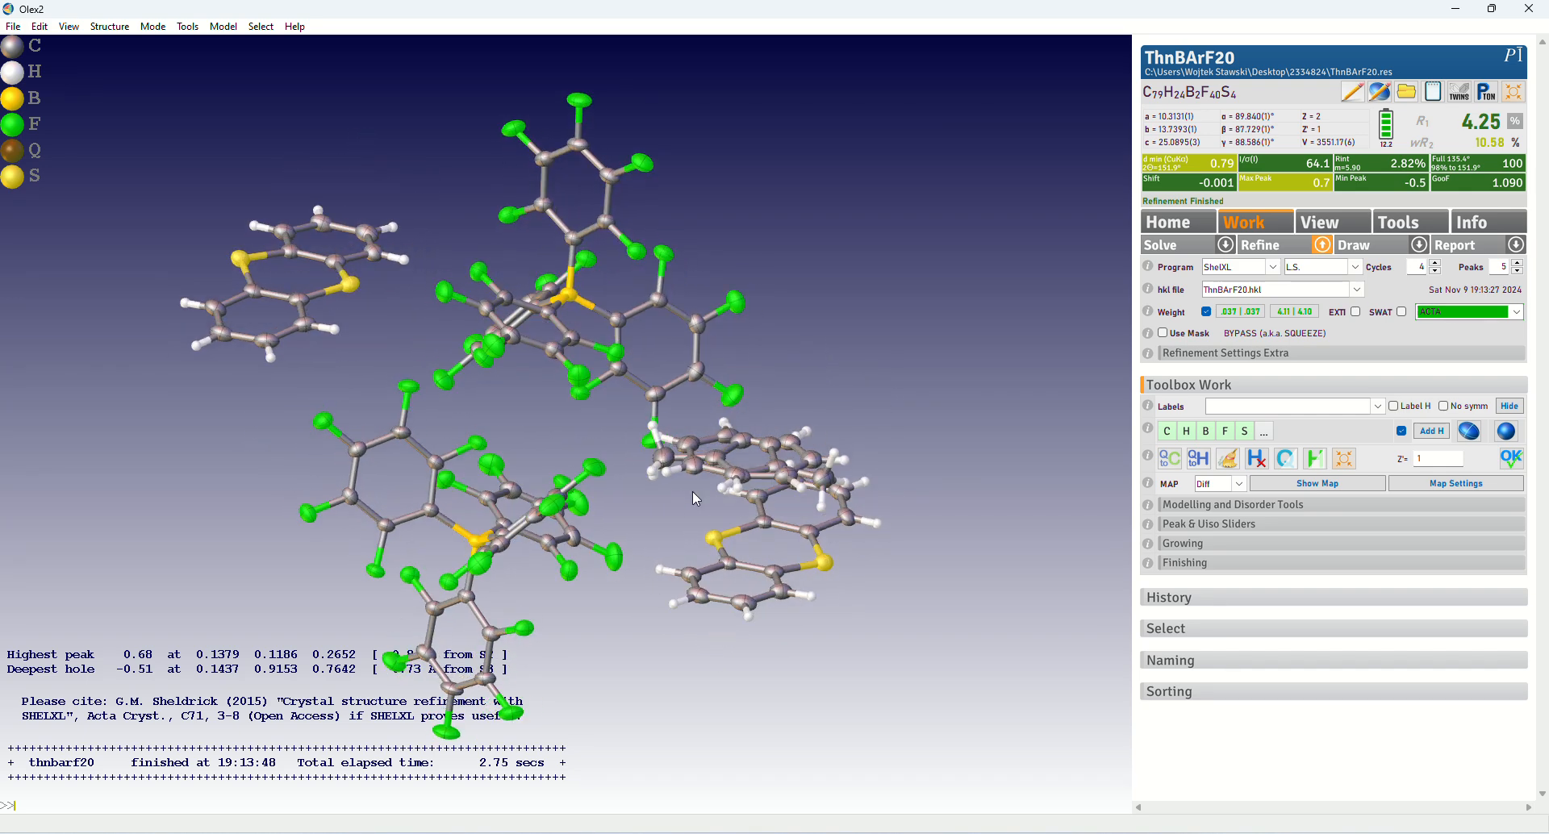
left_click_drag(774, 524, 563, 459)
left_click_drag(816, 347, 767, 396)
Delete both overlapping parts of the disordered solvent molecule from the model
left_click(744, 433)
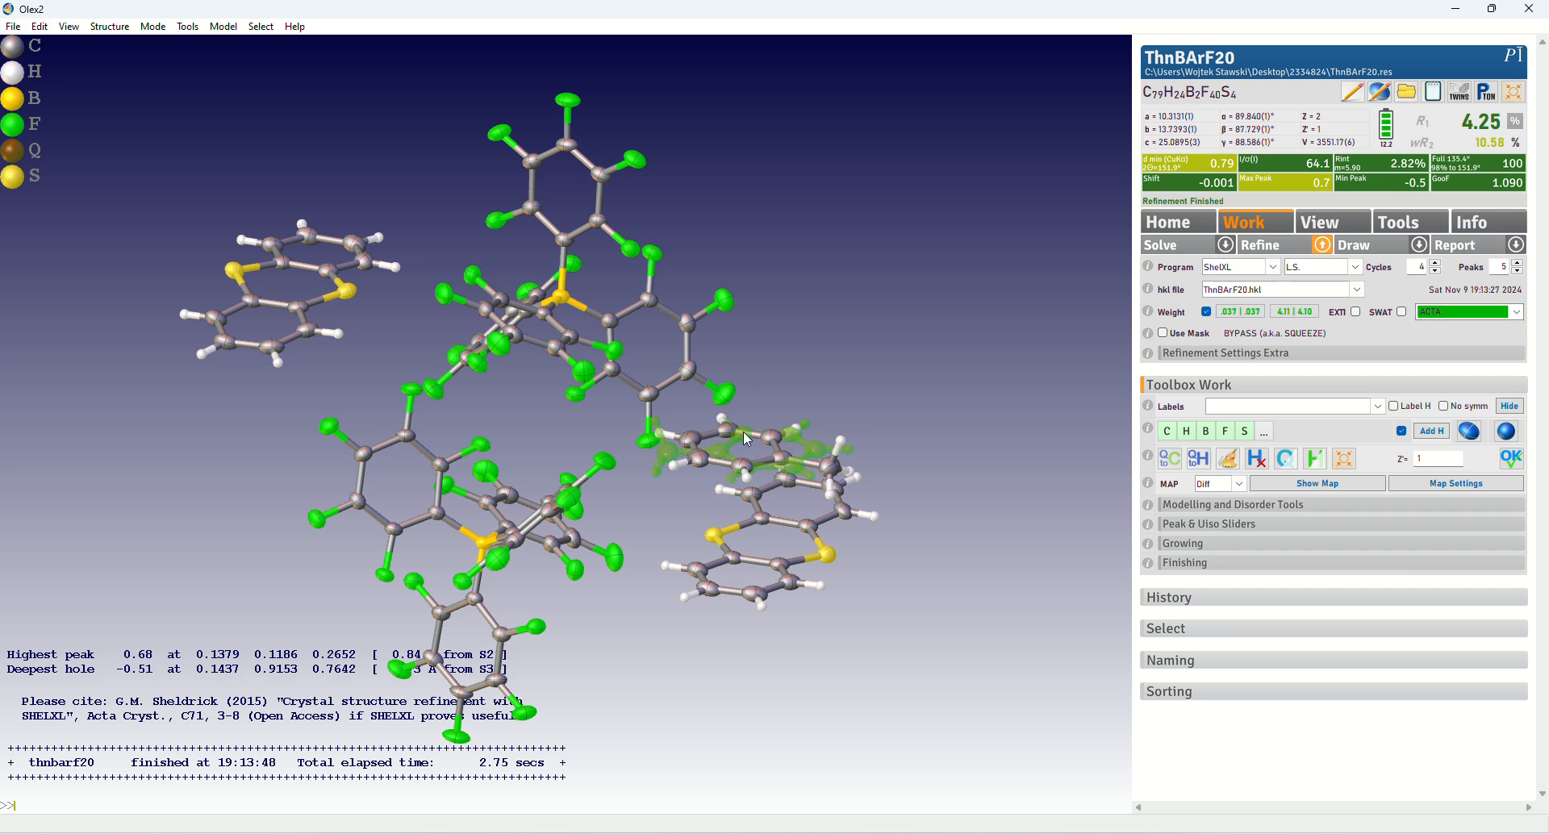
mouse_move(753, 482)
key("Delete")
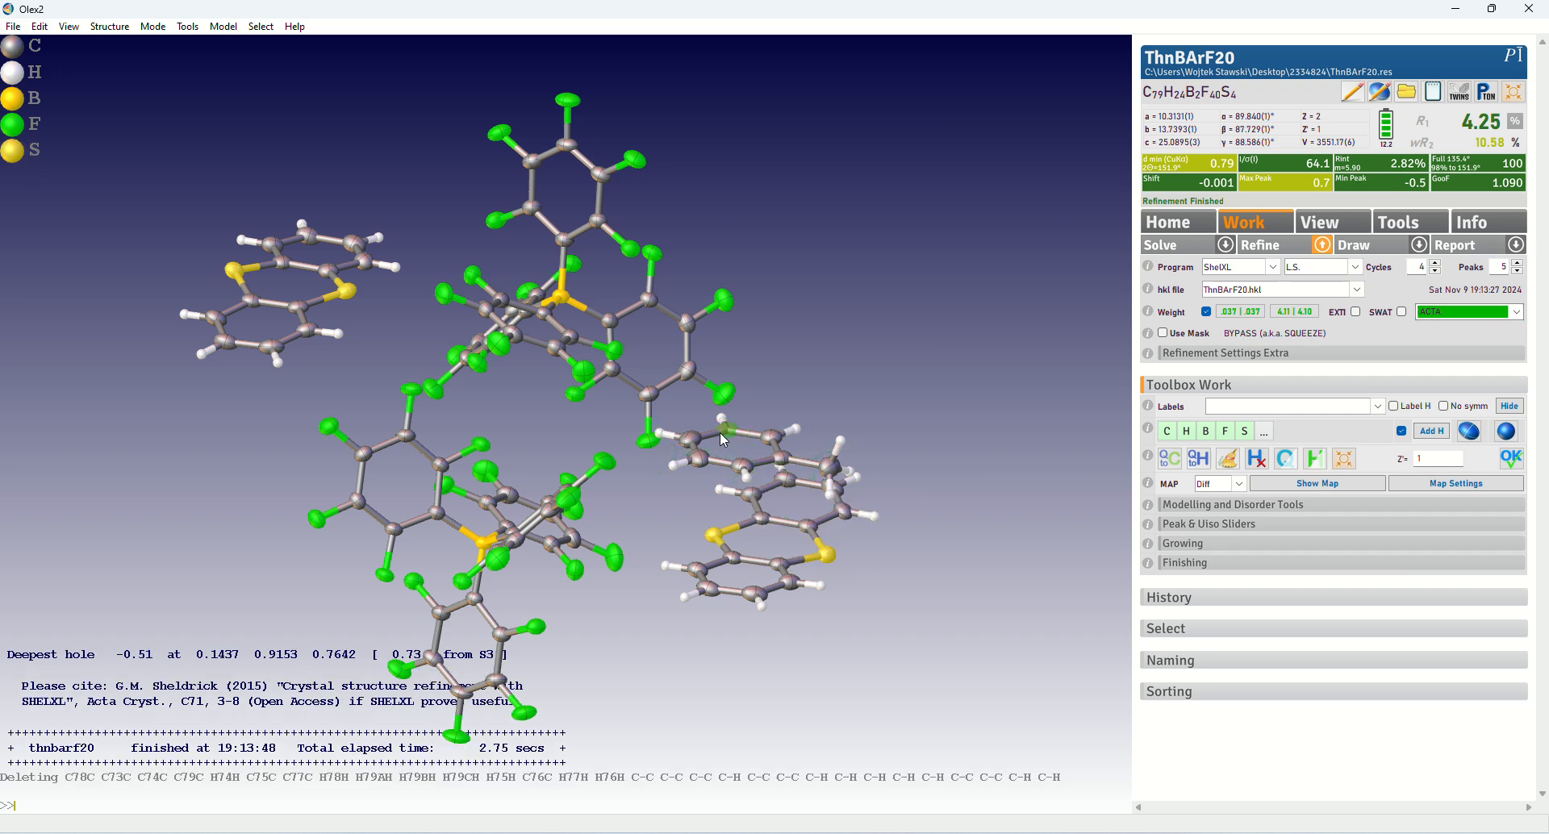
left_click_drag(719, 432, 832, 363)
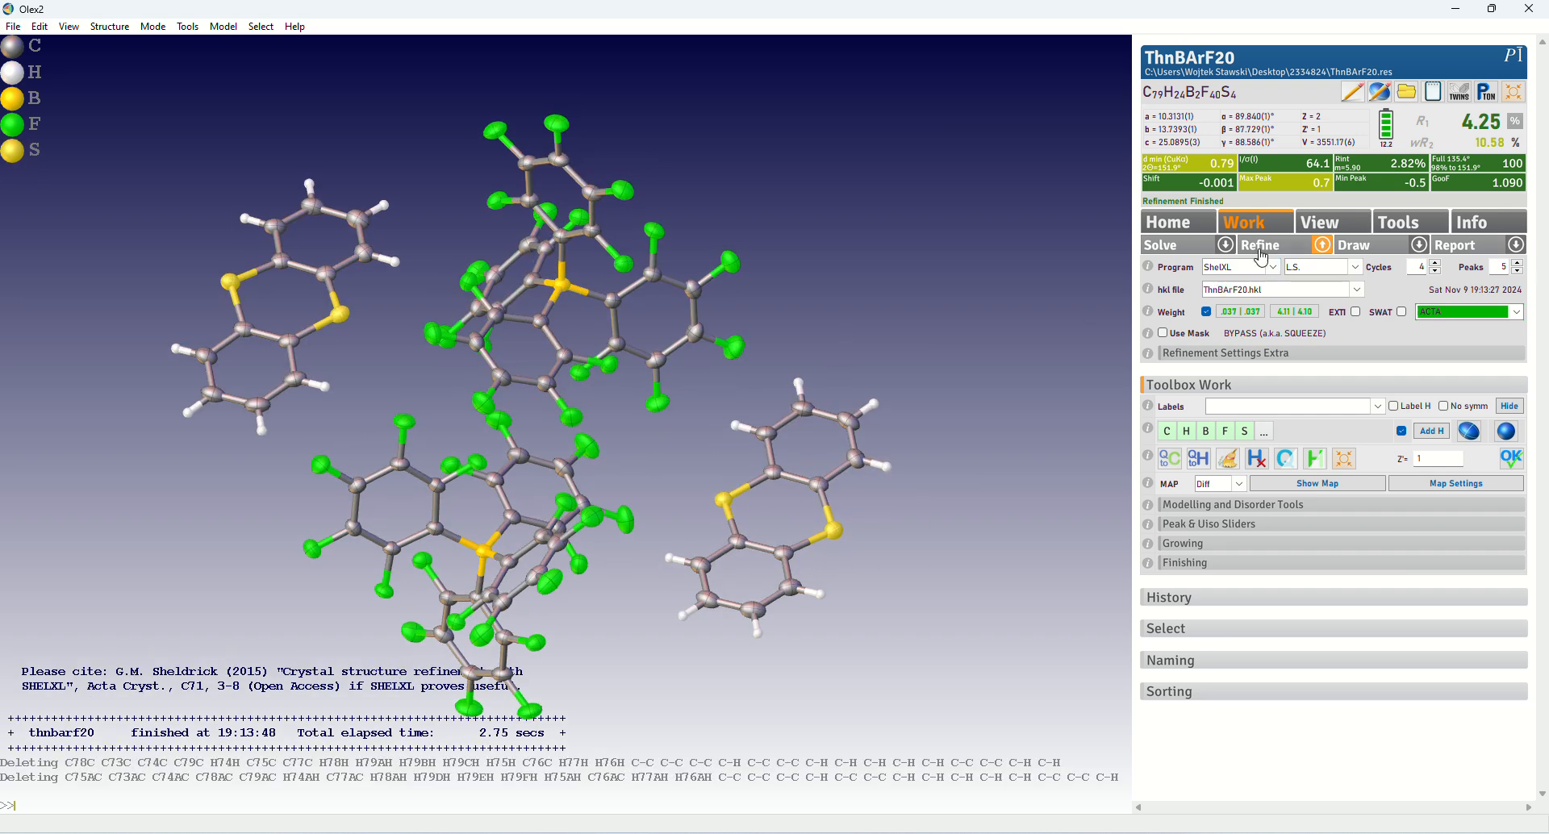
Refine the model without the solvent and inspect the residual Q peaks where the molecule was
left_click(1294, 247)
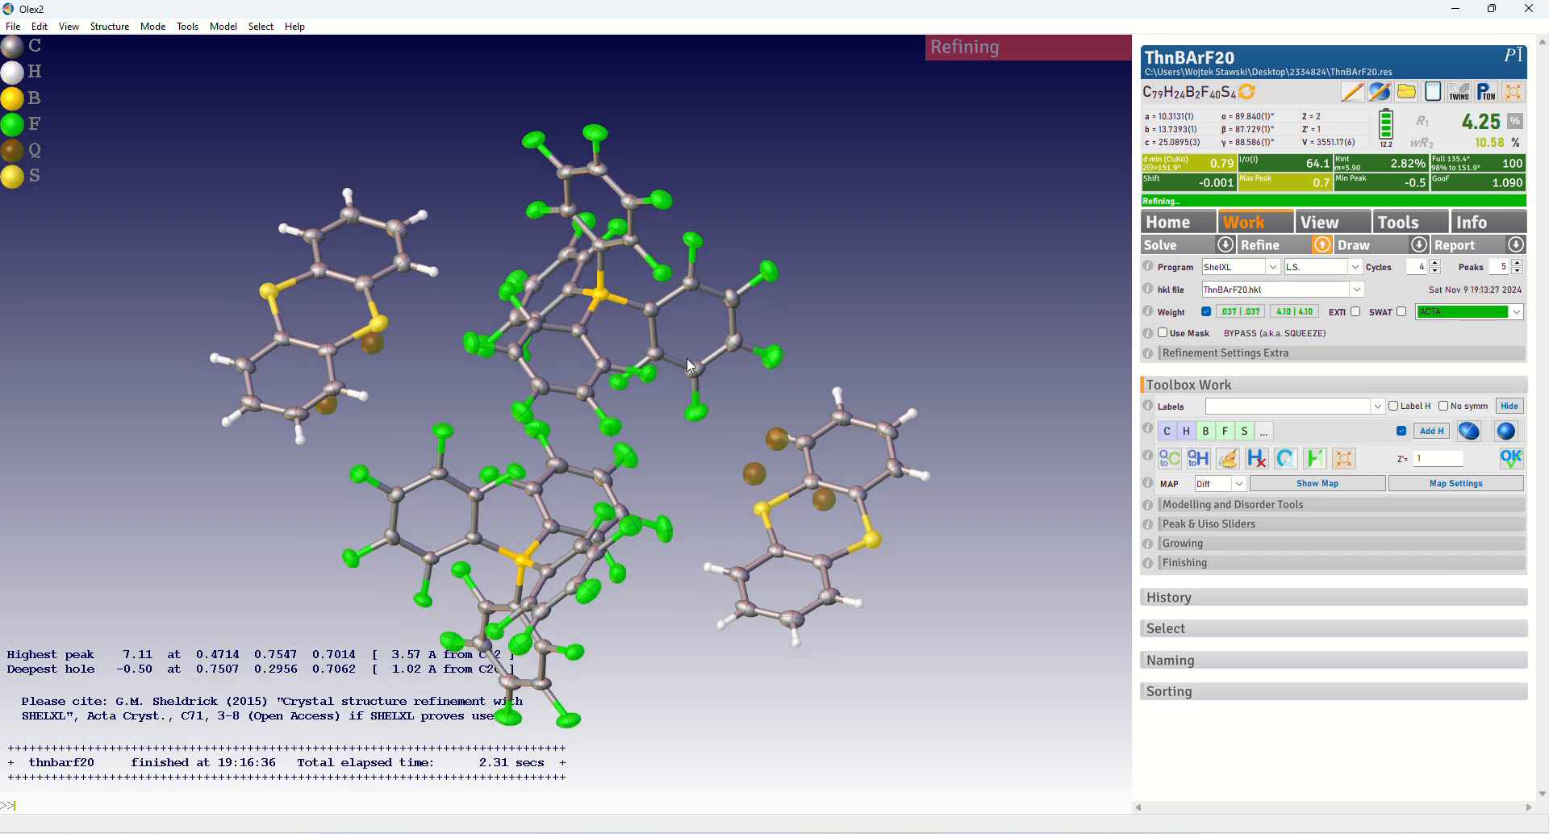
left_click_drag(790, 420, 778, 367)
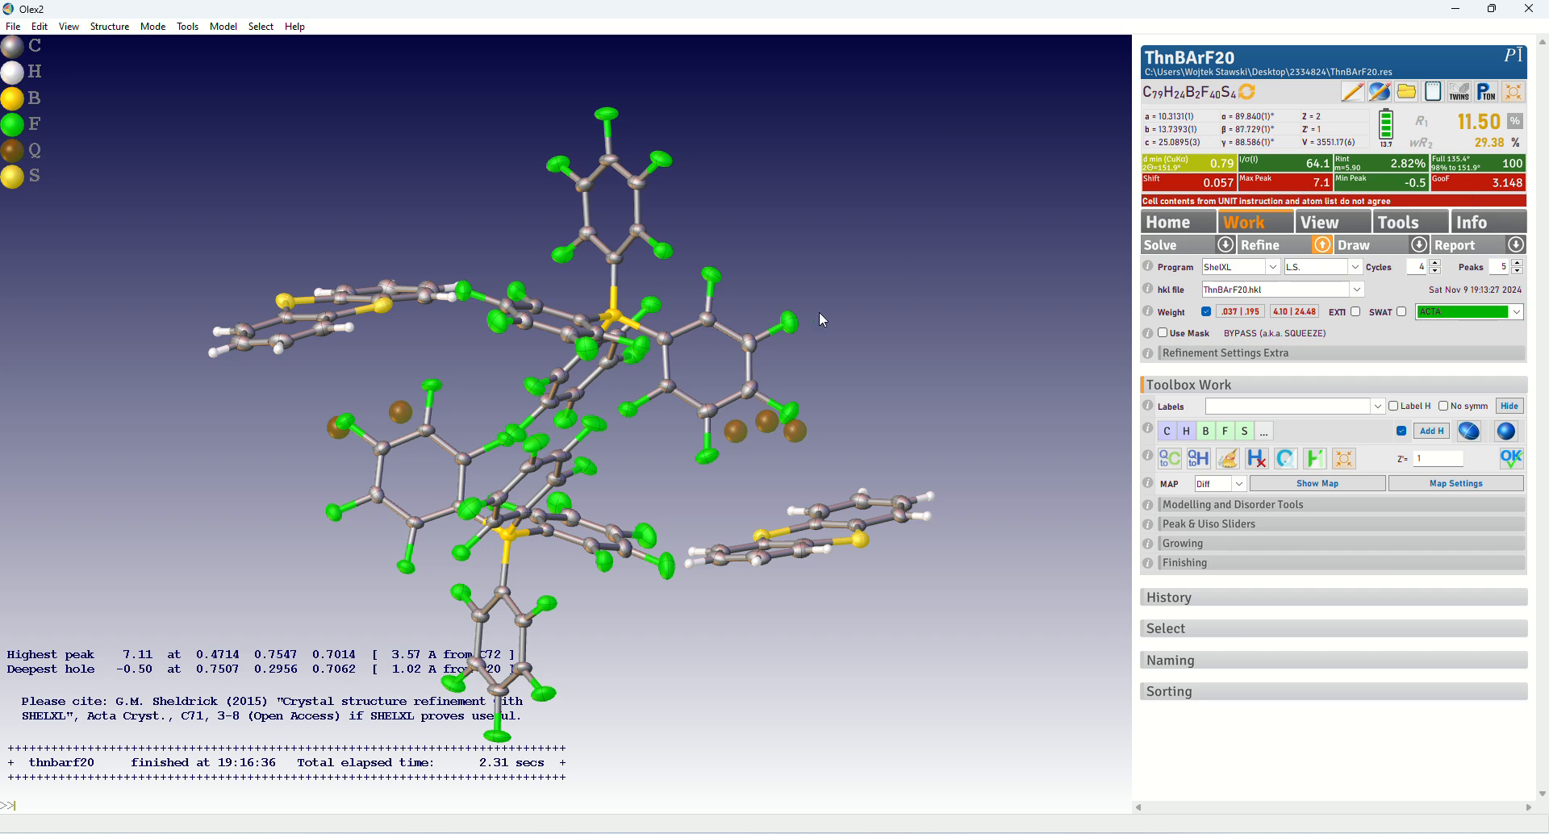
left_click_drag(821, 320, 853, 329)
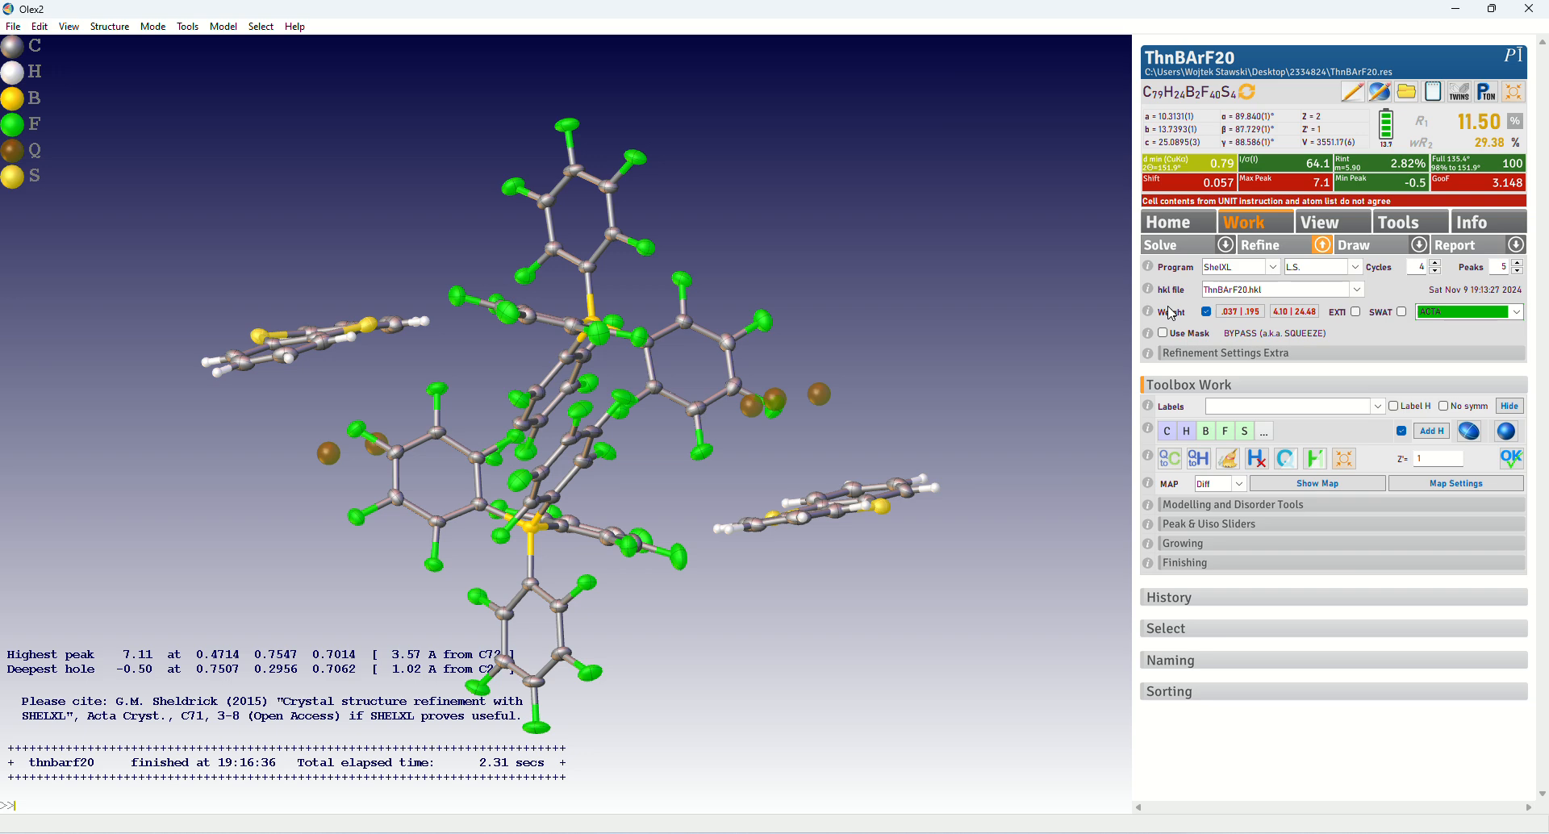
left_click_drag(1016, 355, 910, 427)
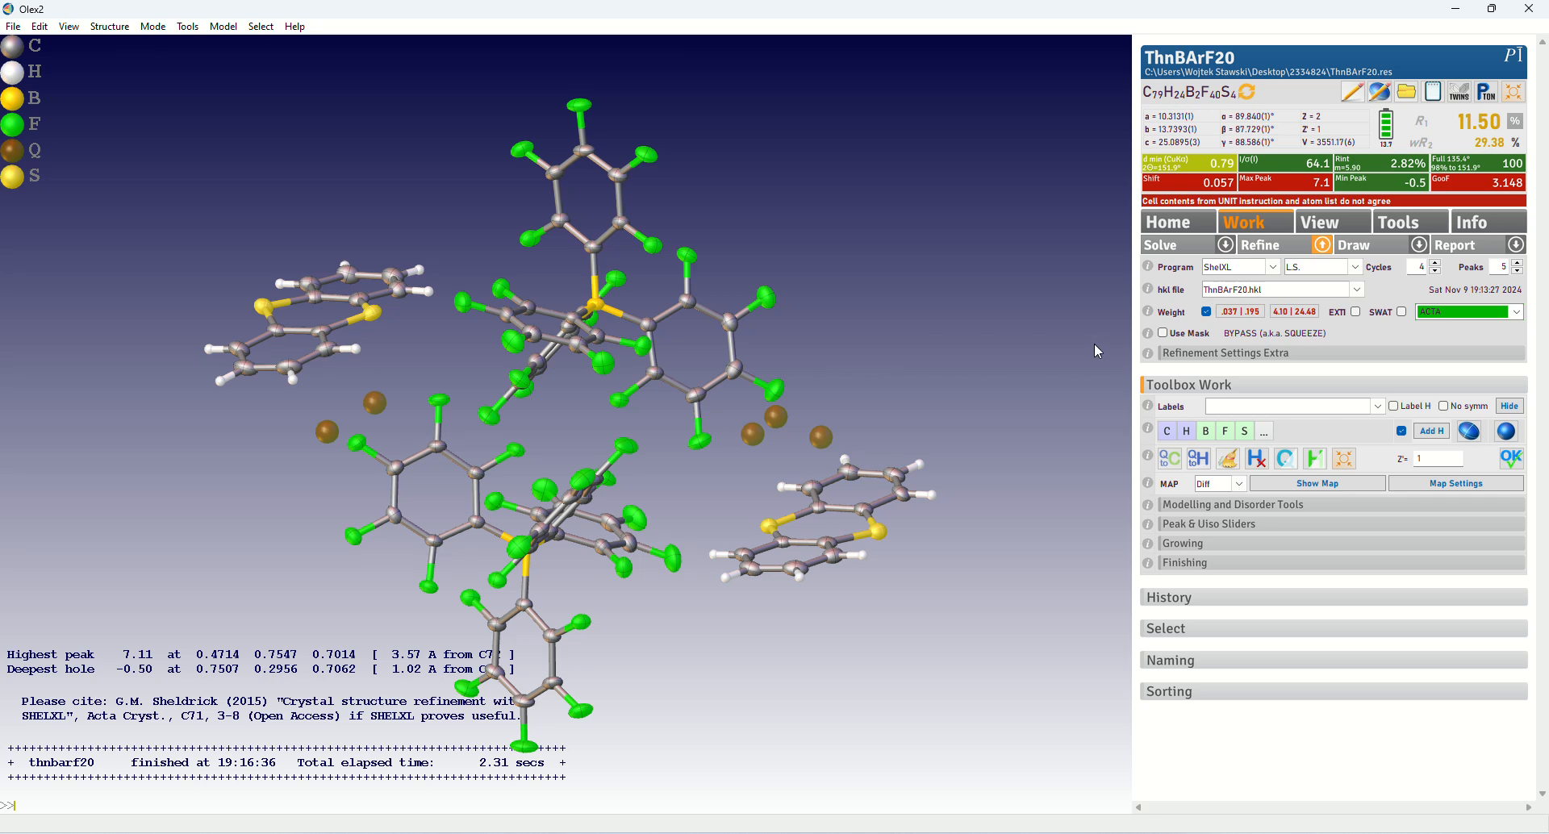
Enable the Olex2 solvent mask, refine the structure with it, and review the electron counts of the voids
left_click(1162, 333)
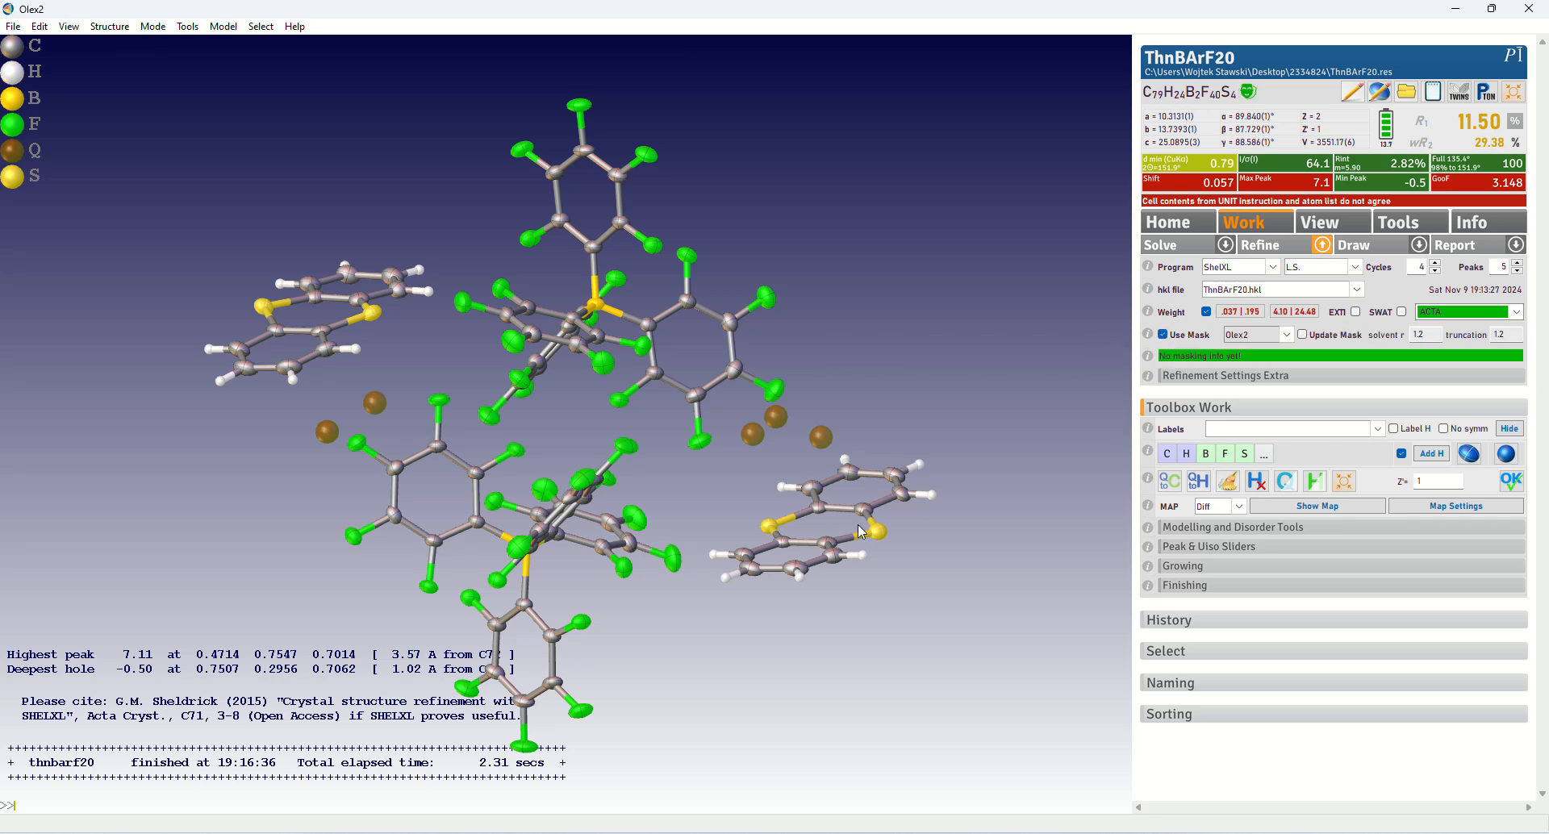
left_click(1267, 246)
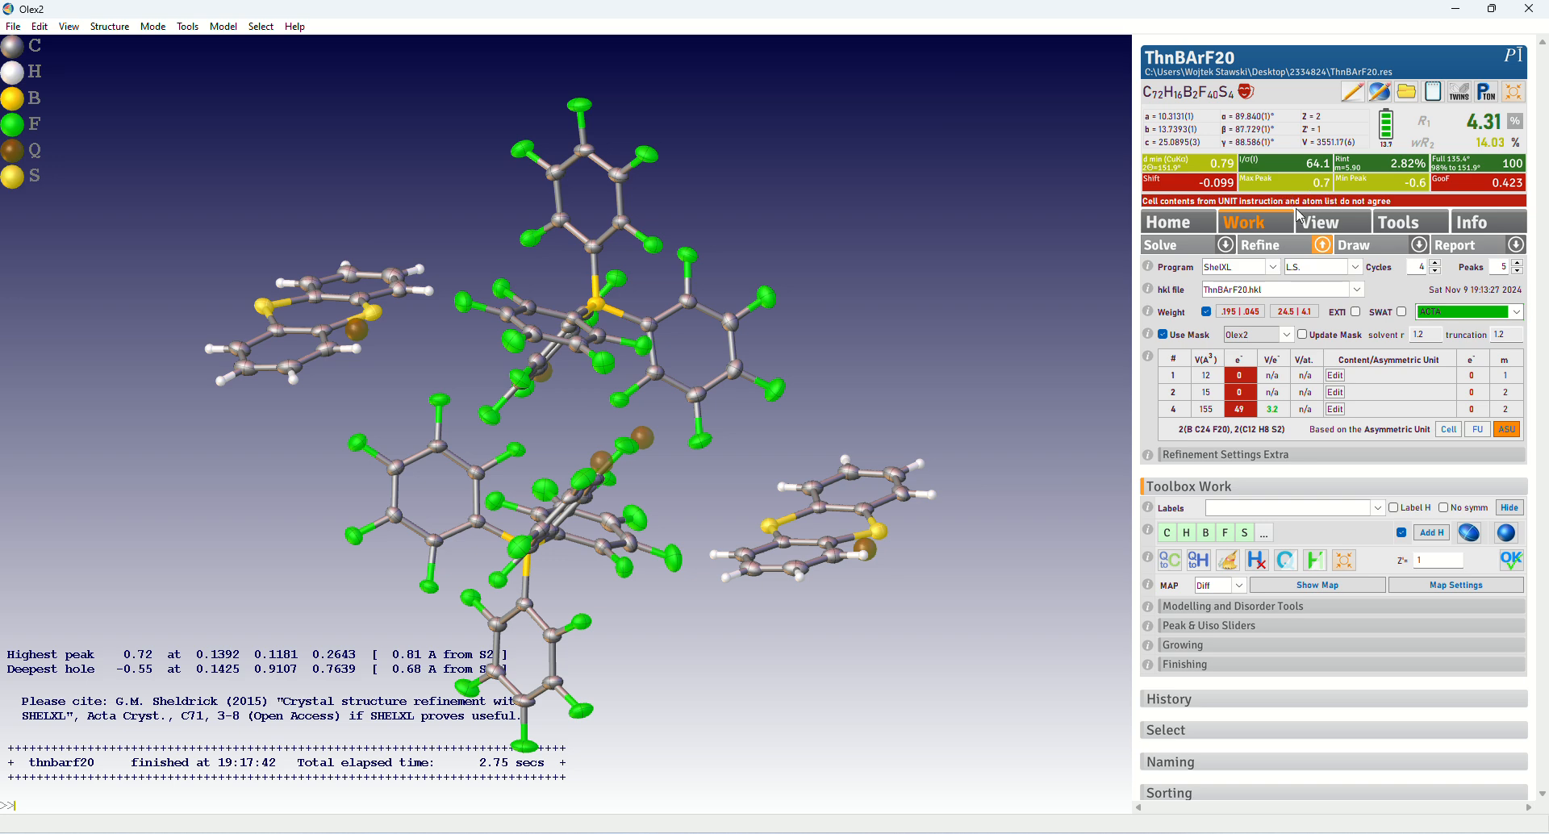
left_click_drag(923, 280, 926, 306)
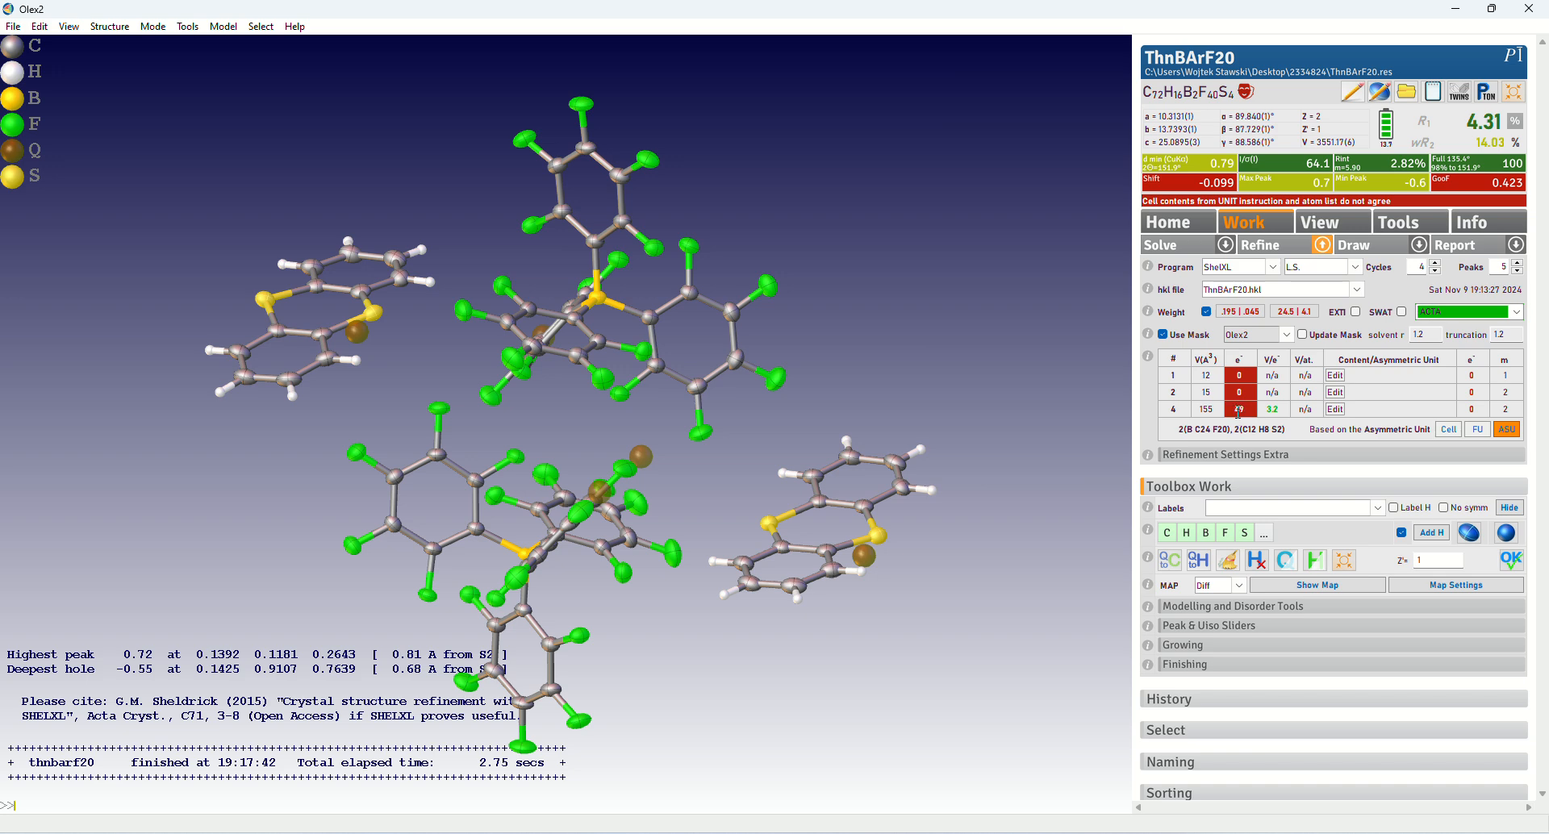
left_click_drag(1247, 410, 1235, 413)
left_click(1246, 412)
left_click_drag(1038, 391, 996, 412)
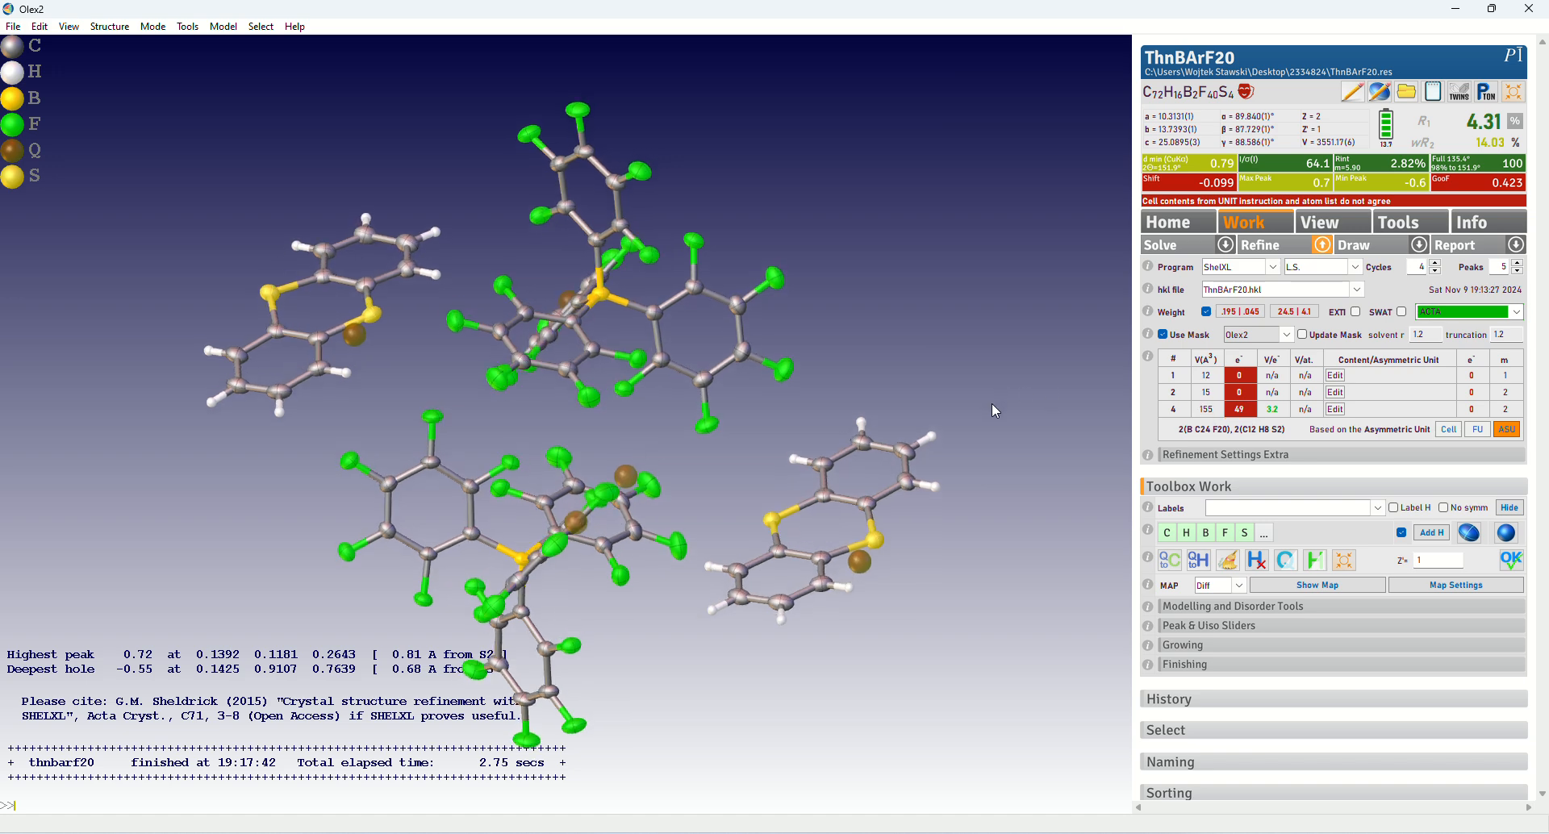
Update the solvent mask and repeat the refinement with the number of cycles set to 20
left_click(1302, 335)
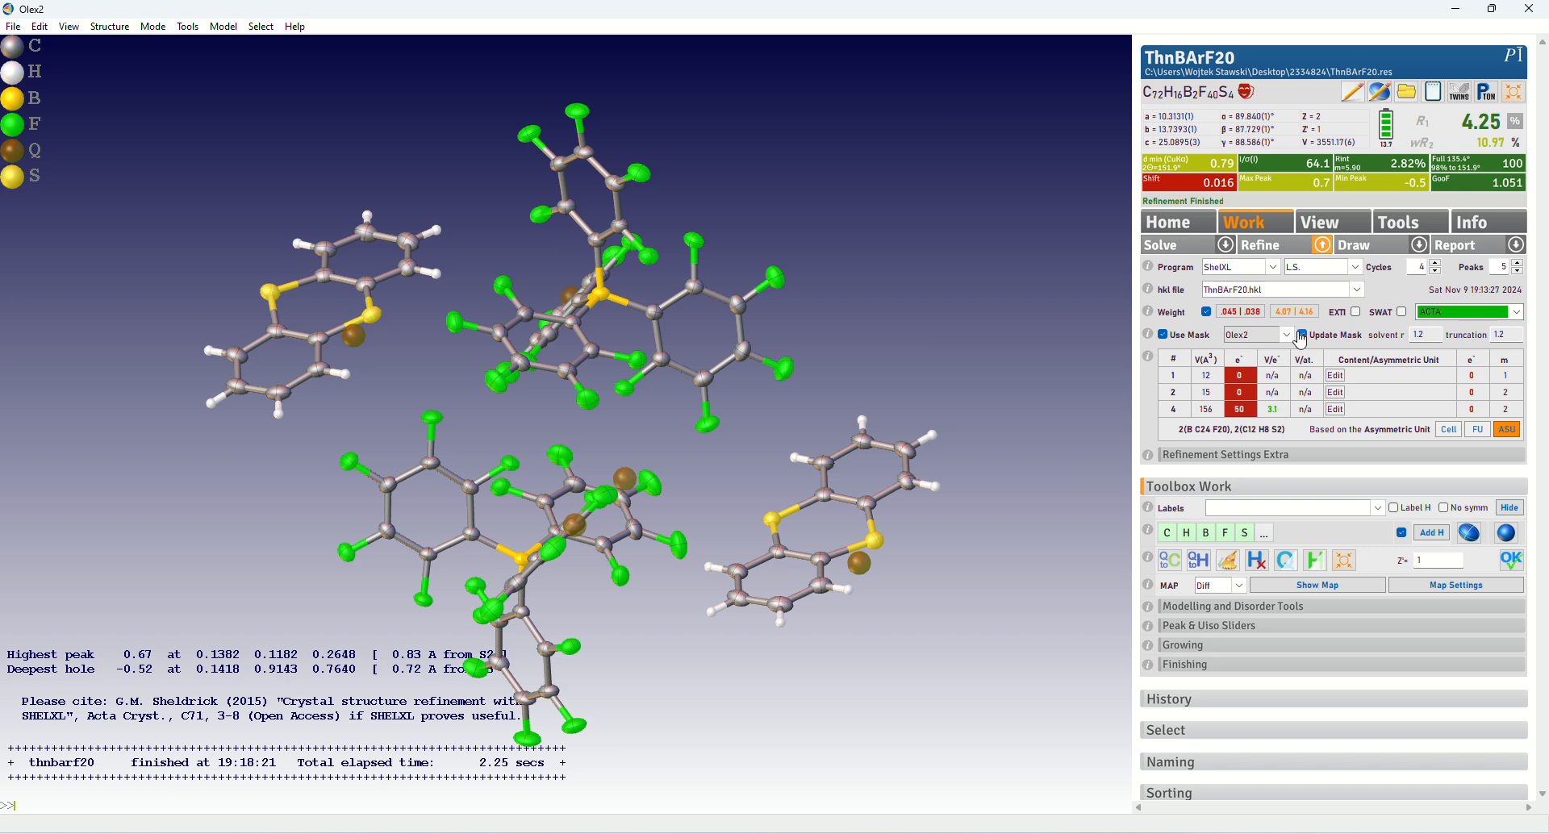
double_click(1423, 269)
type("20")
left_click(1263, 245)
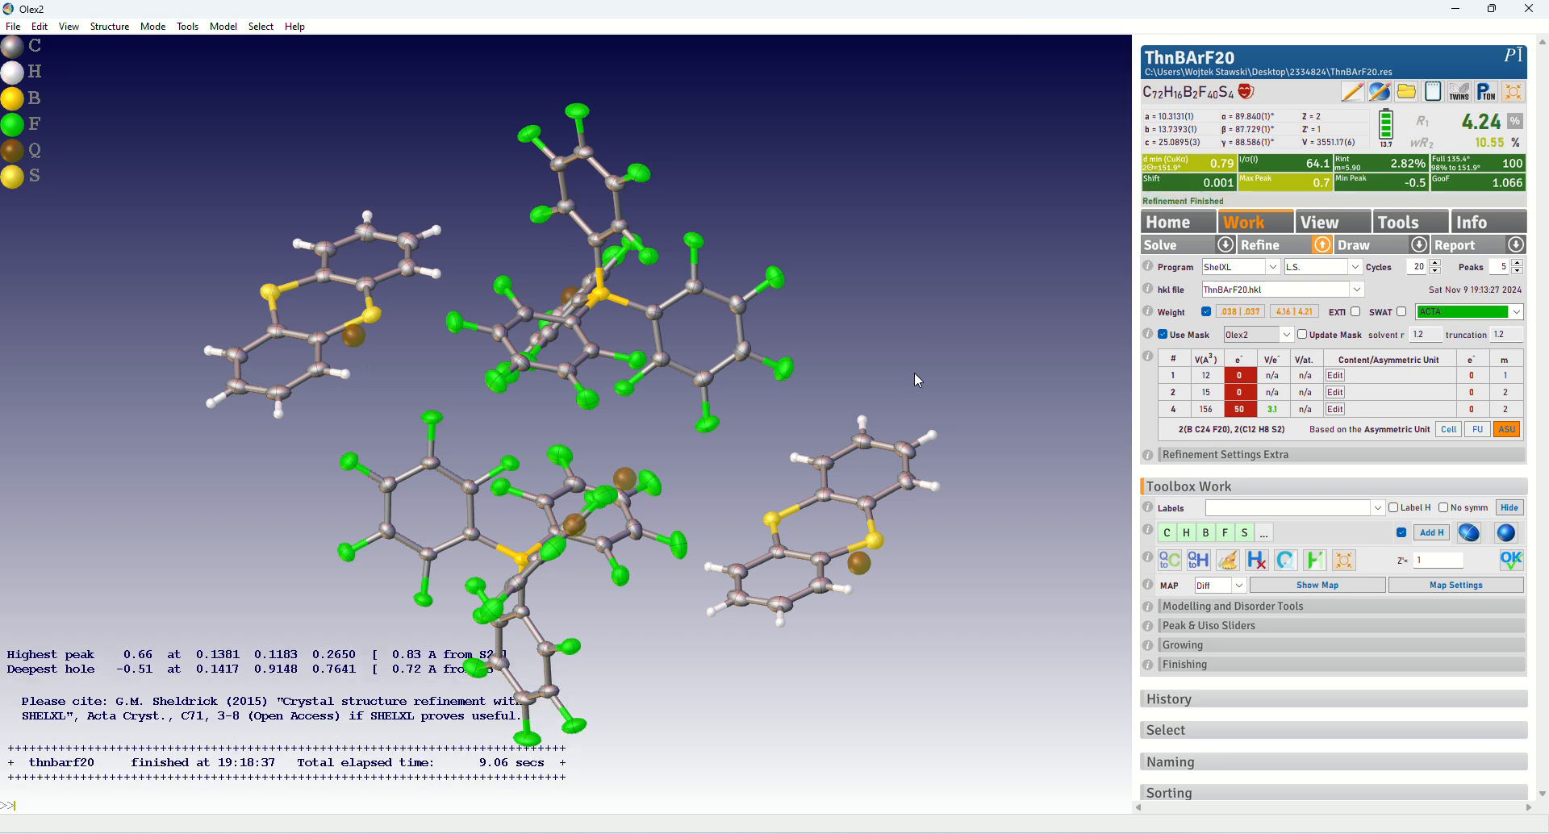
left_click(1282, 253)
left_click_drag(941, 204, 918, 230)
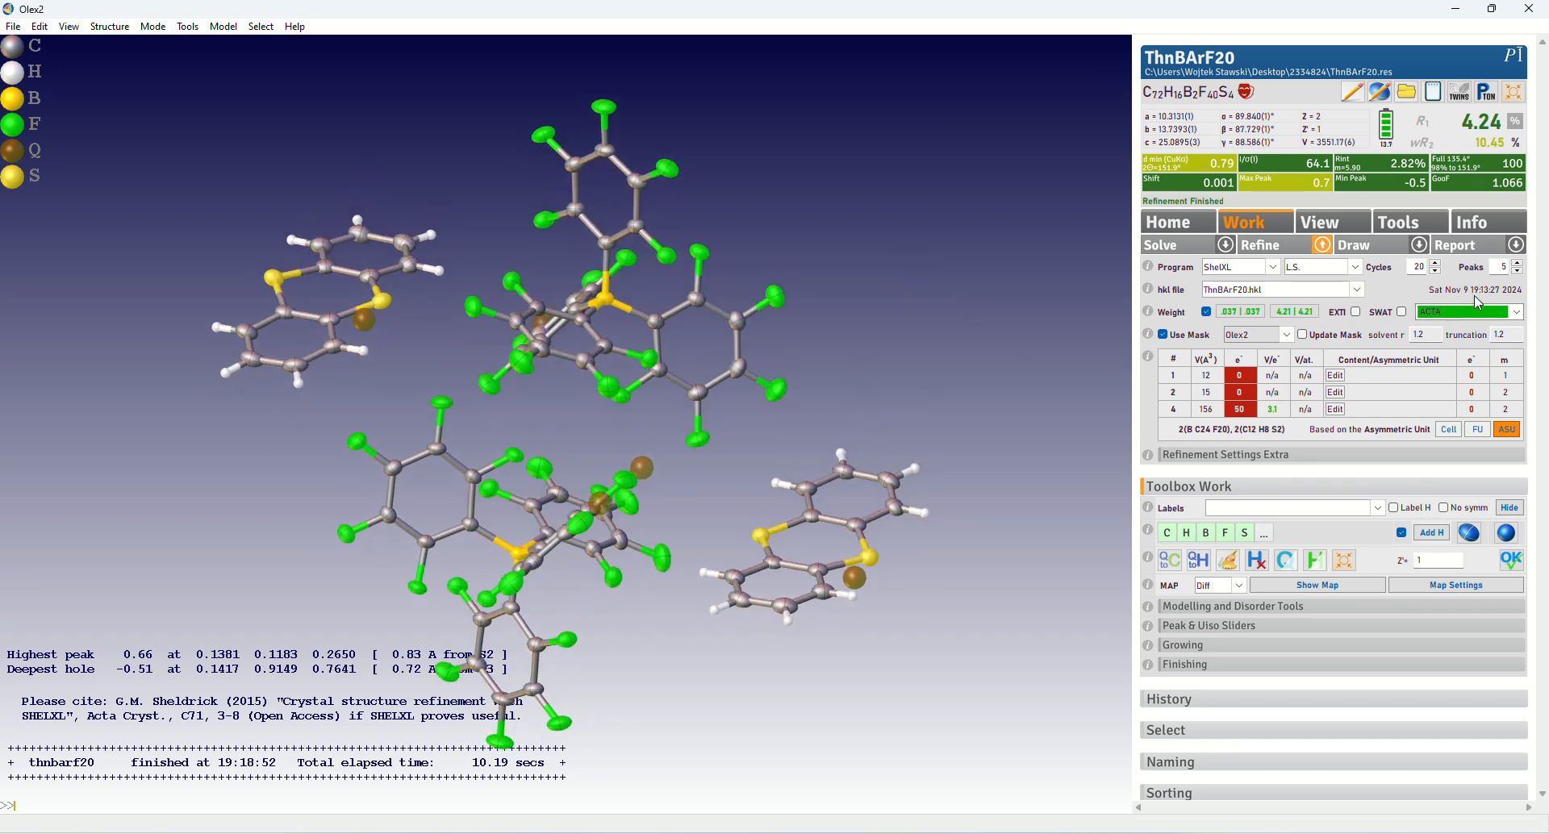
Open the report's diffraction details and examine the Special Details and Refine Special Details fields
left_click_drag(902, 342, 924, 298)
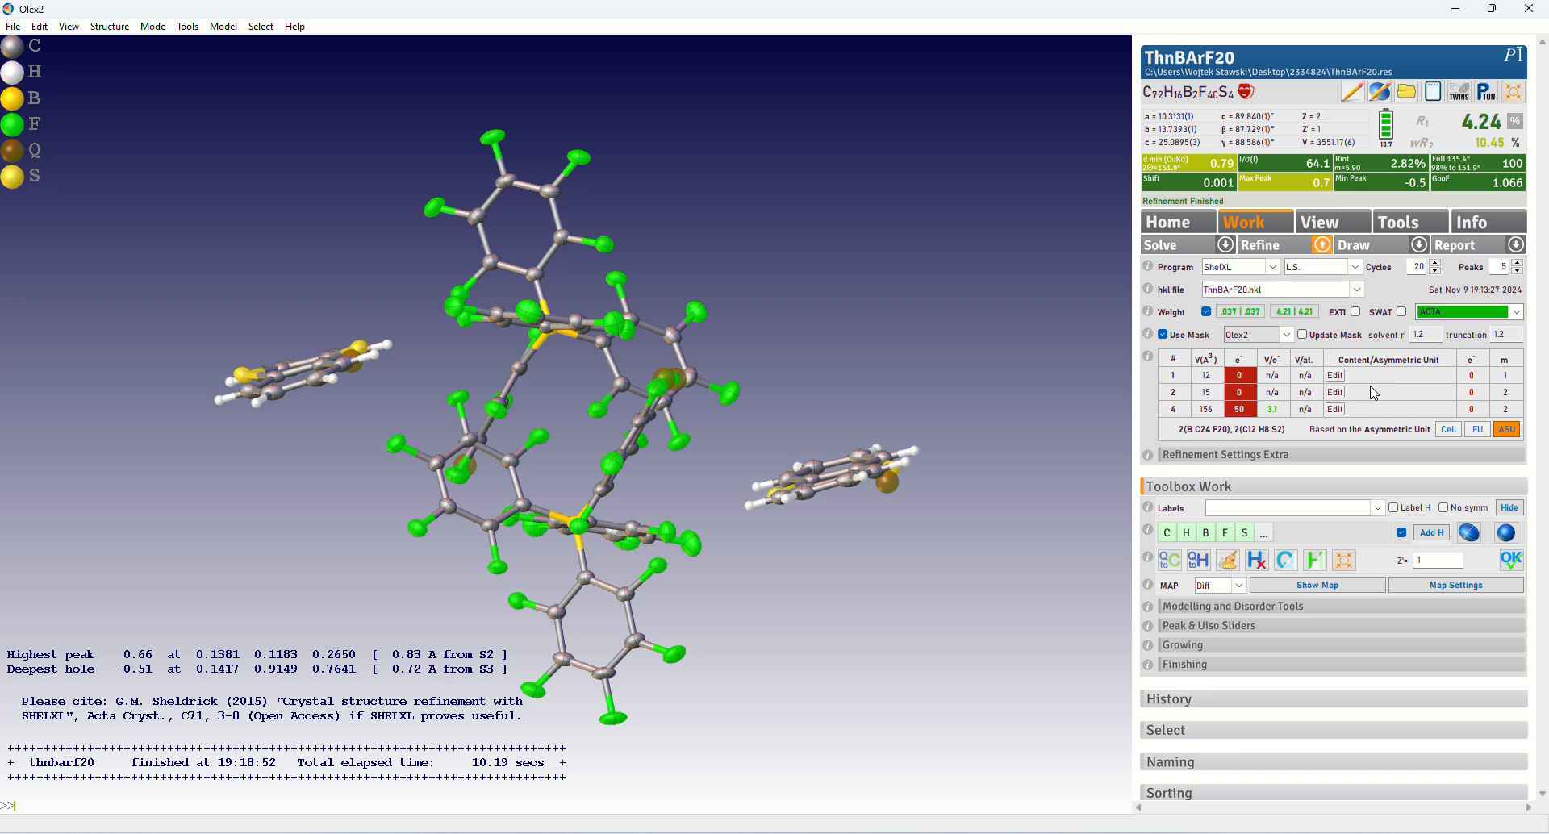
left_click(1516, 246)
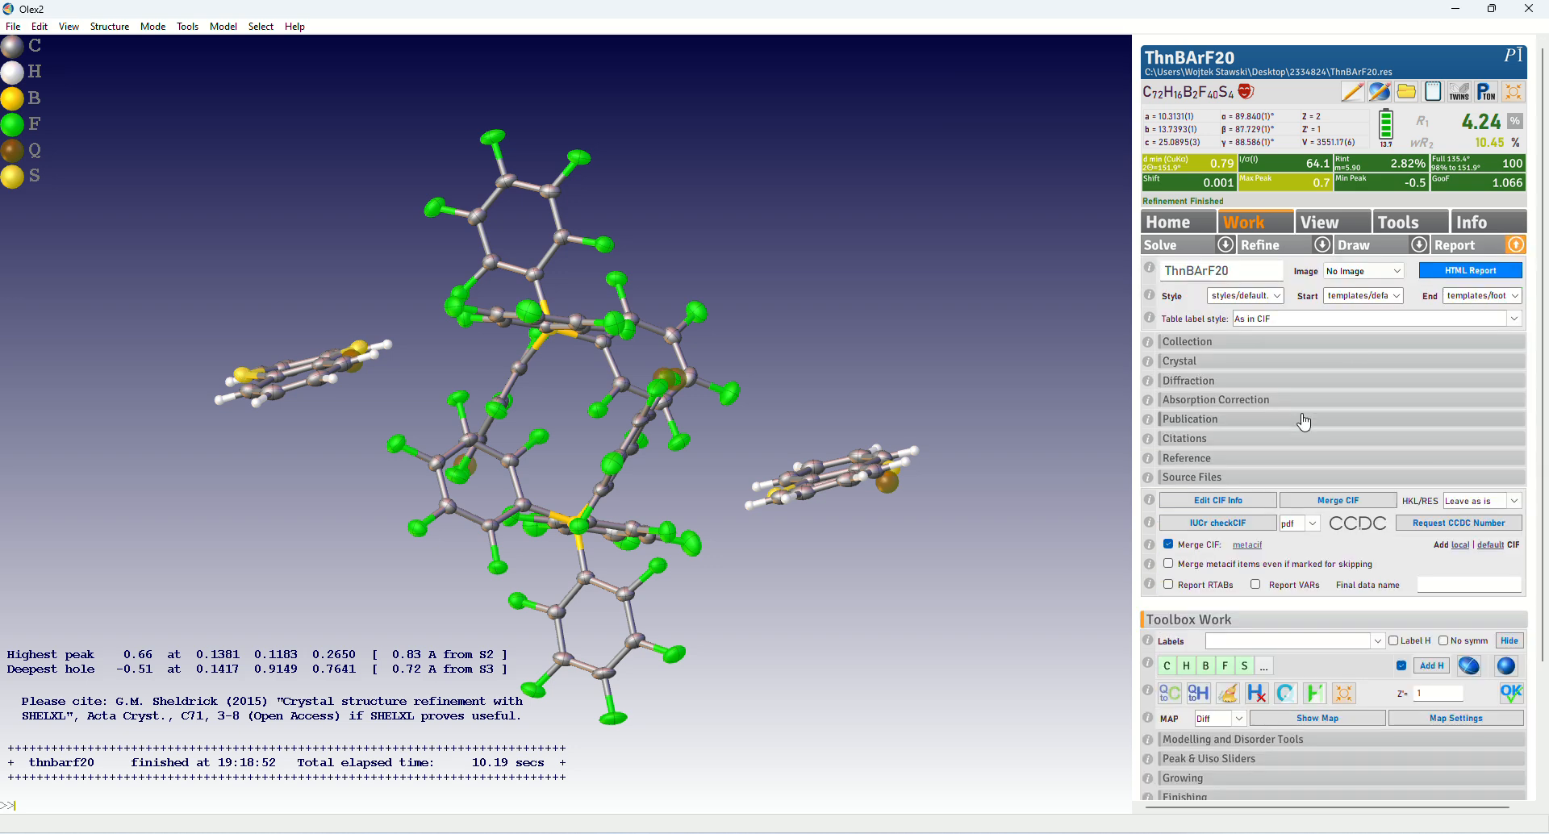
left_click(1201, 389)
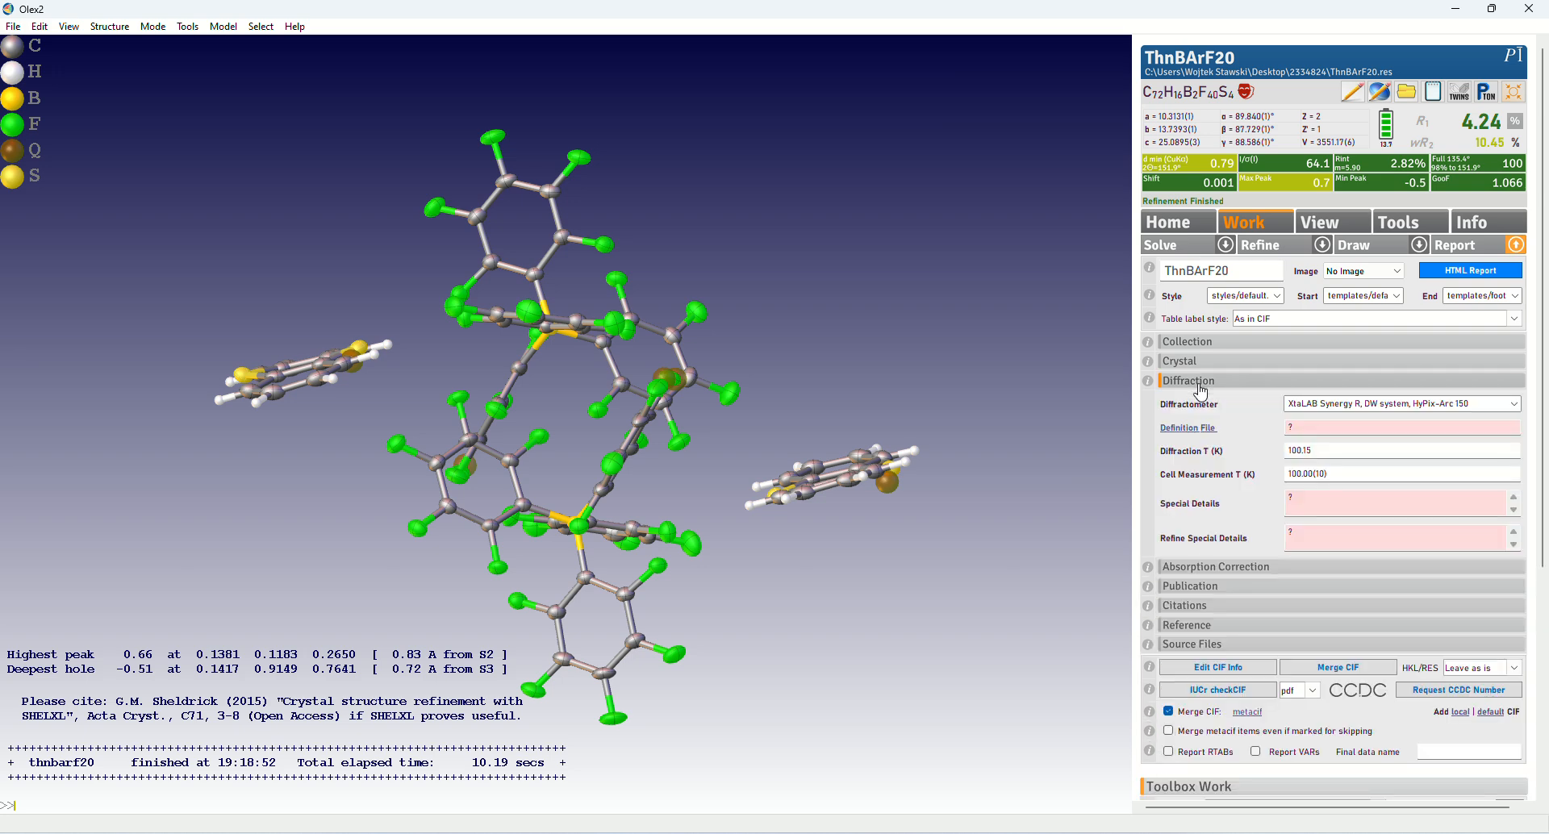
double_click(1289, 499)
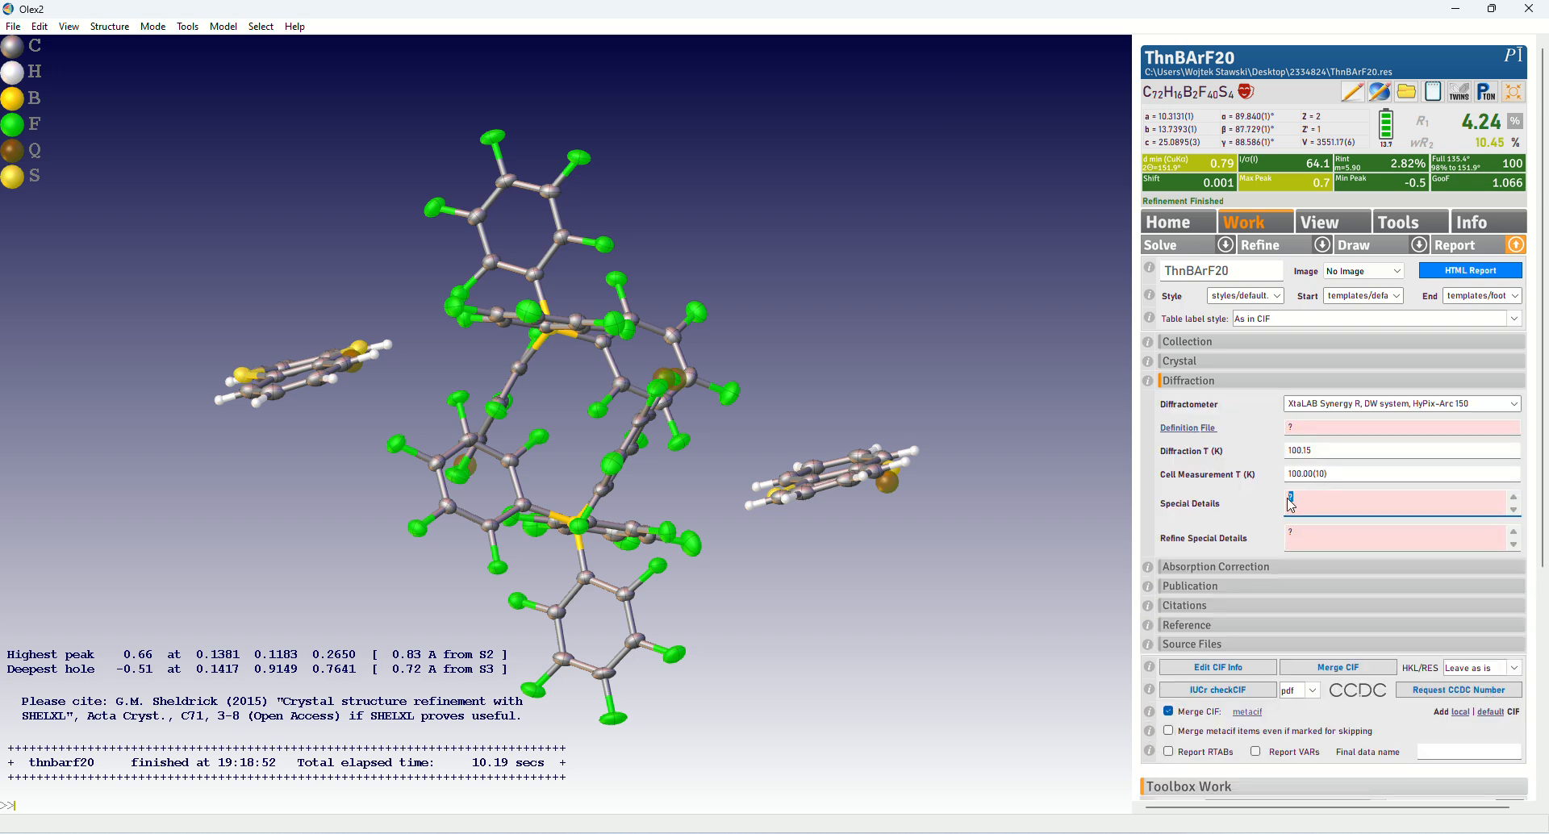
left_click(1167, 510)
left_click_drag(1181, 507, 1265, 533)
left_click(1232, 547)
left_click(1249, 542)
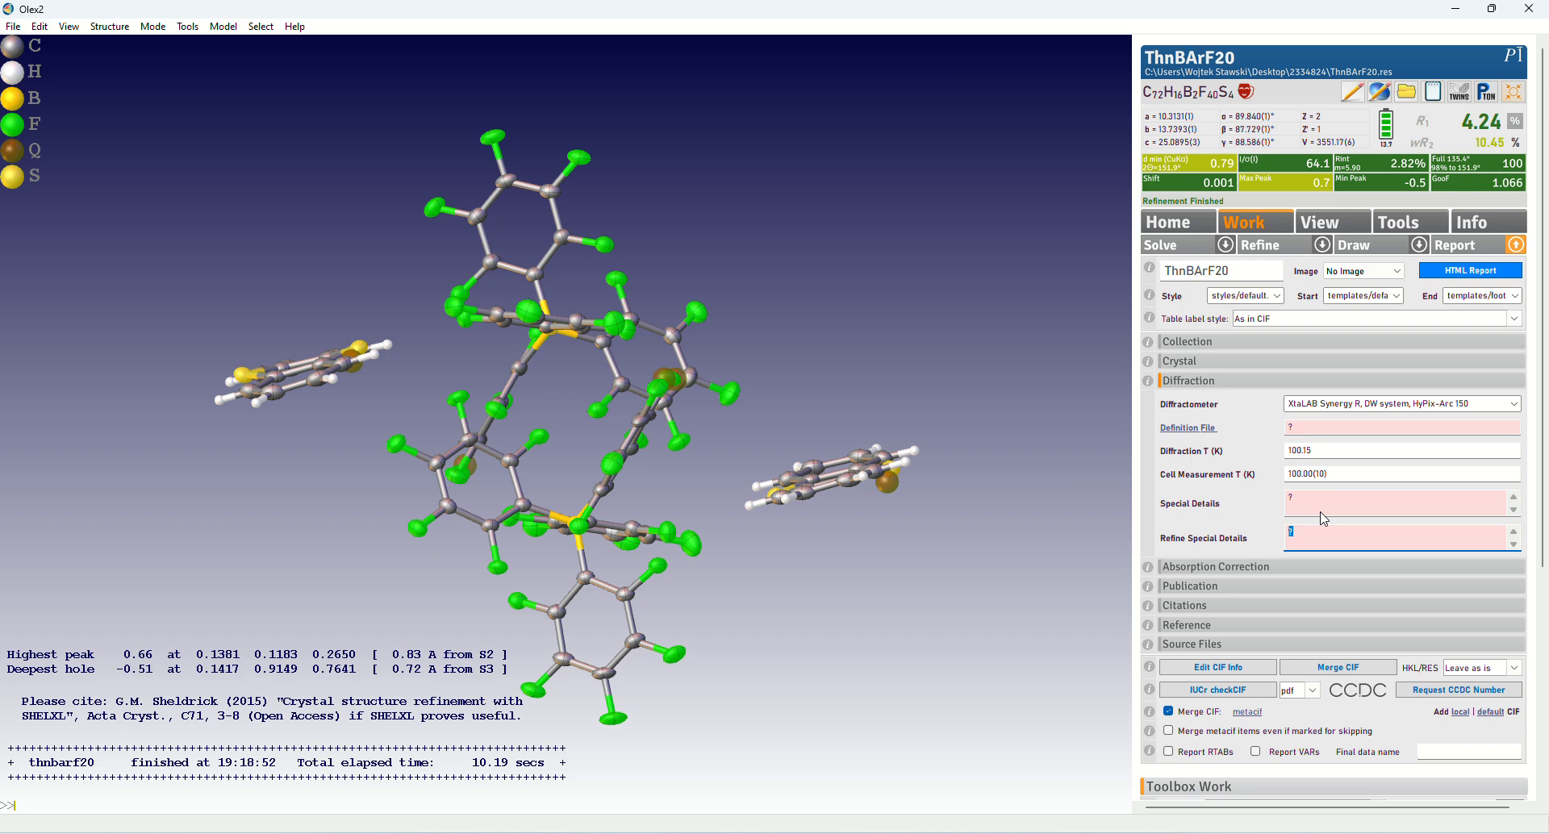
left_click(1329, 545)
Disable the solvent mask and refine the structure again without it
left_click(1323, 246)
left_click(1162, 334)
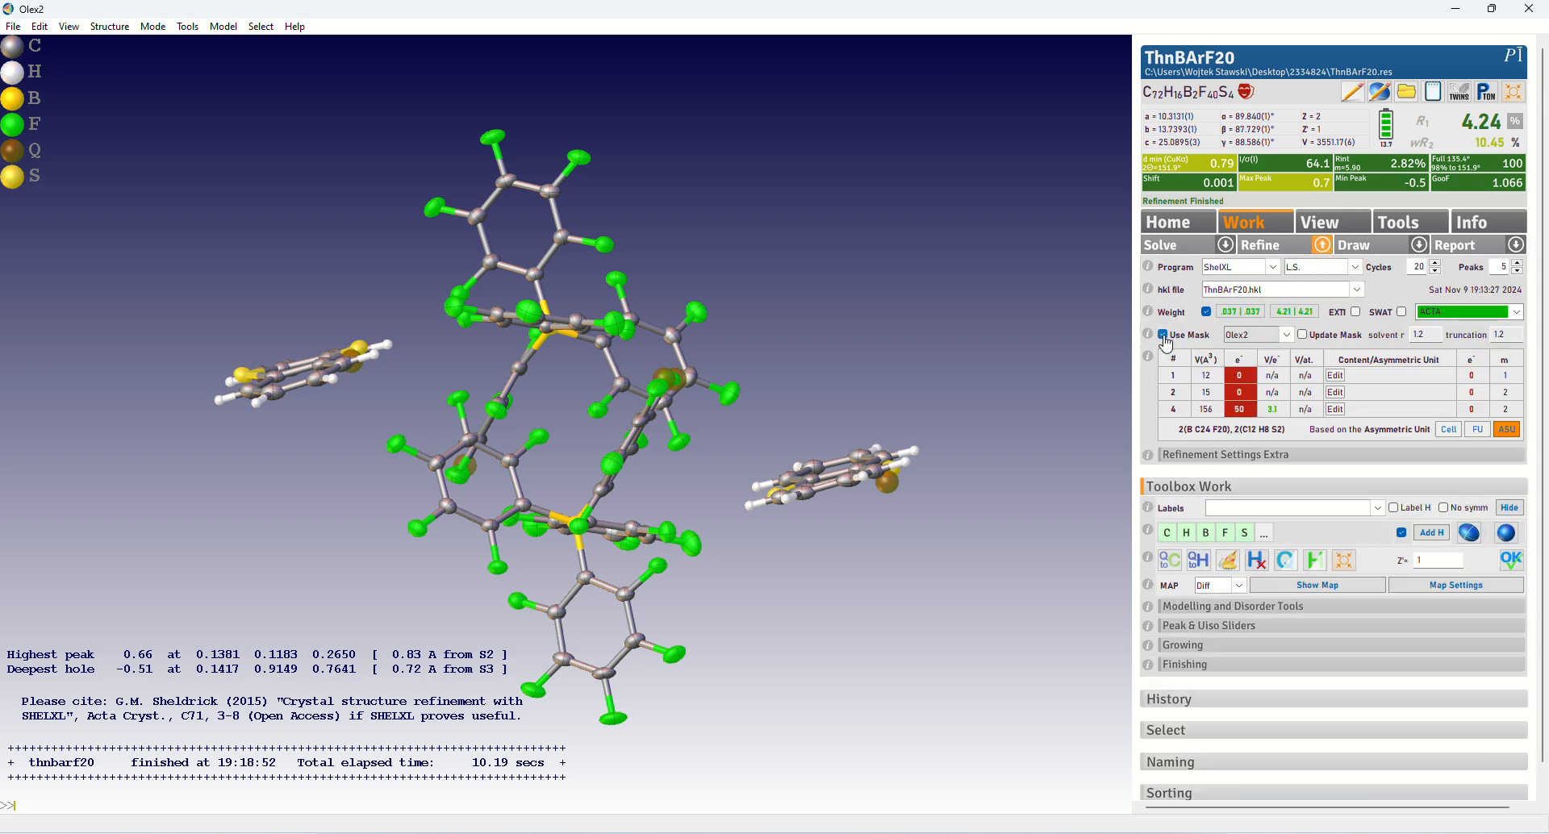
left_click(1268, 245)
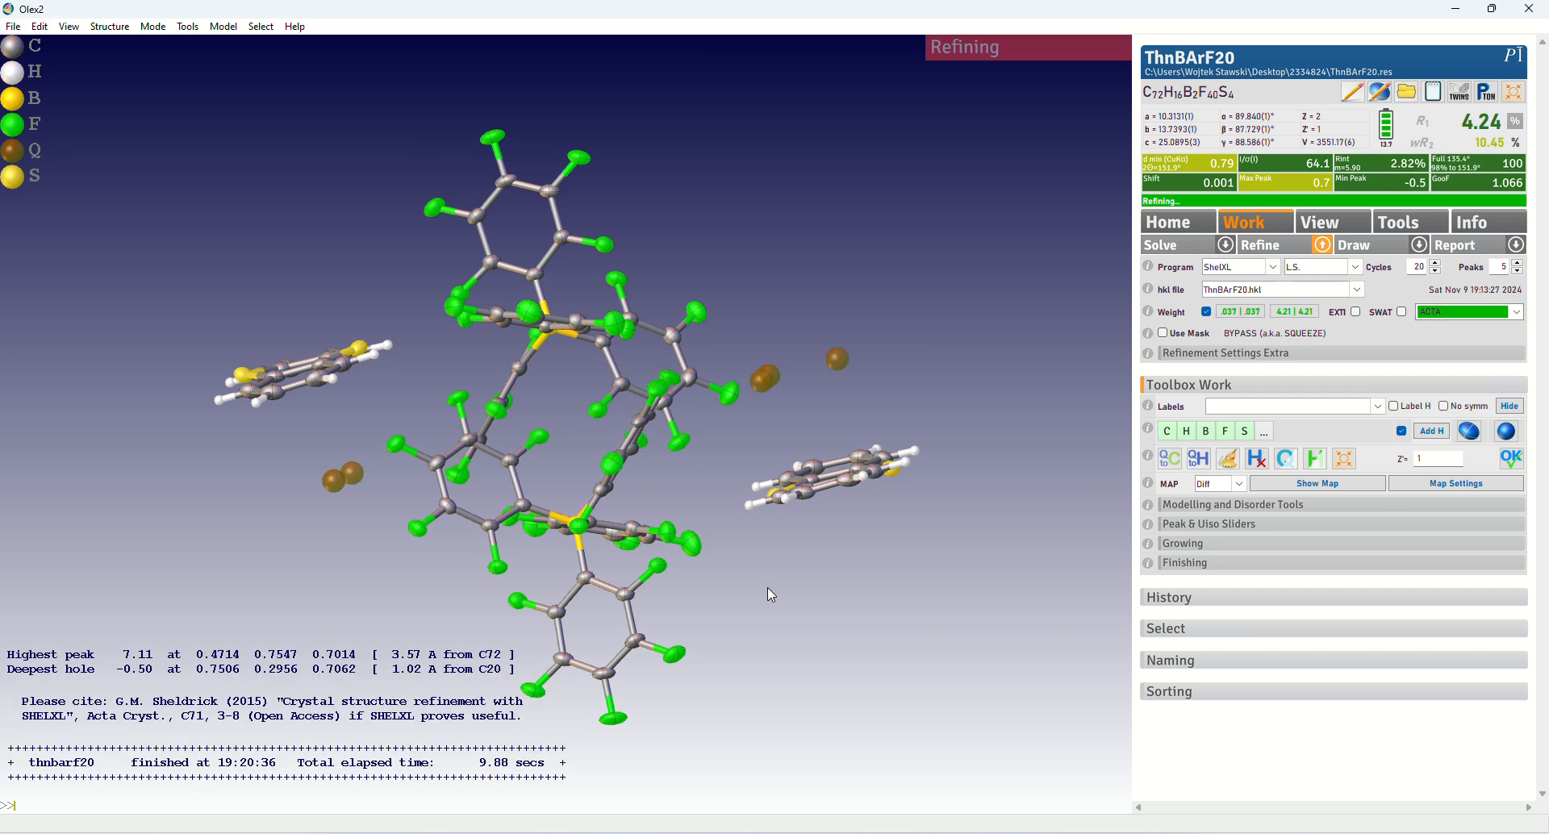
mouse_move(767, 627)
left_mouse_down()
mouse_move(727, 591)
mouse_move(750, 635)
mouse_move(753, 601)
left_mouse_up()
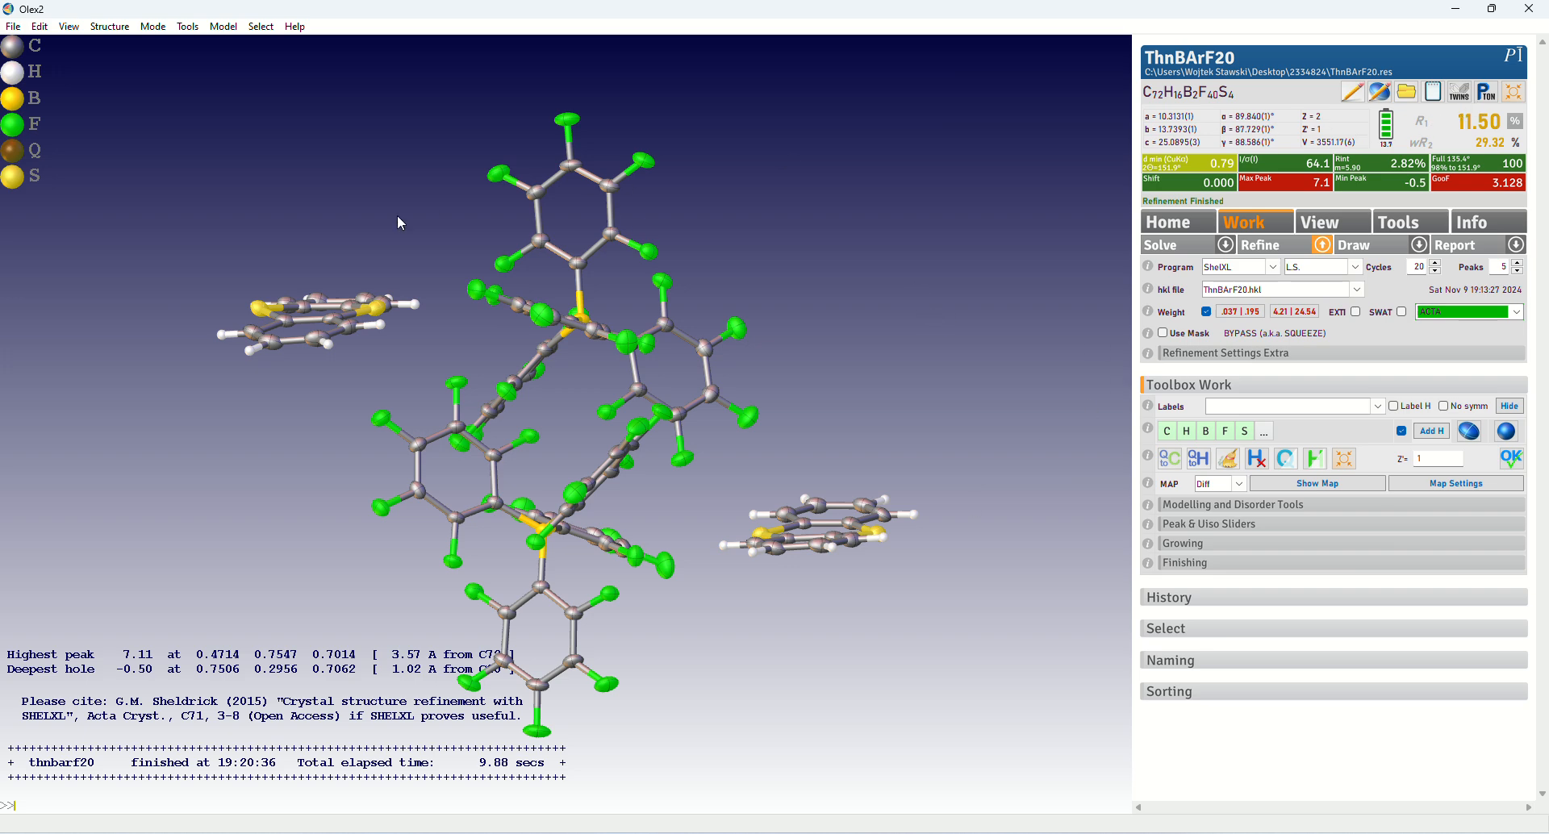
Launch PLATON for the structure and run Squeeze through its void, cycle and summary pages to completion
left_click(1487, 93)
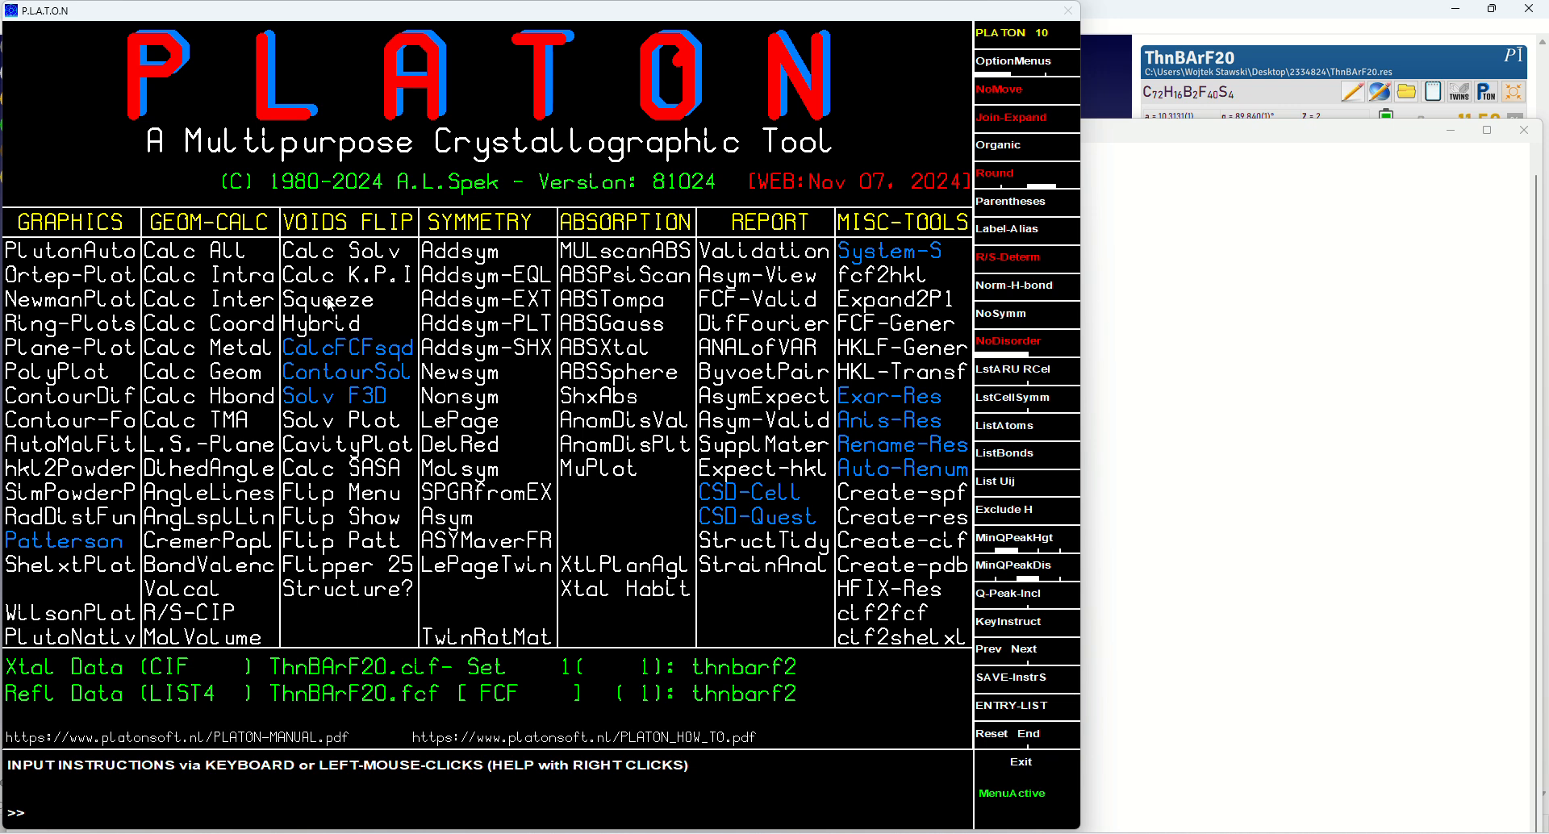
left_click(328, 301)
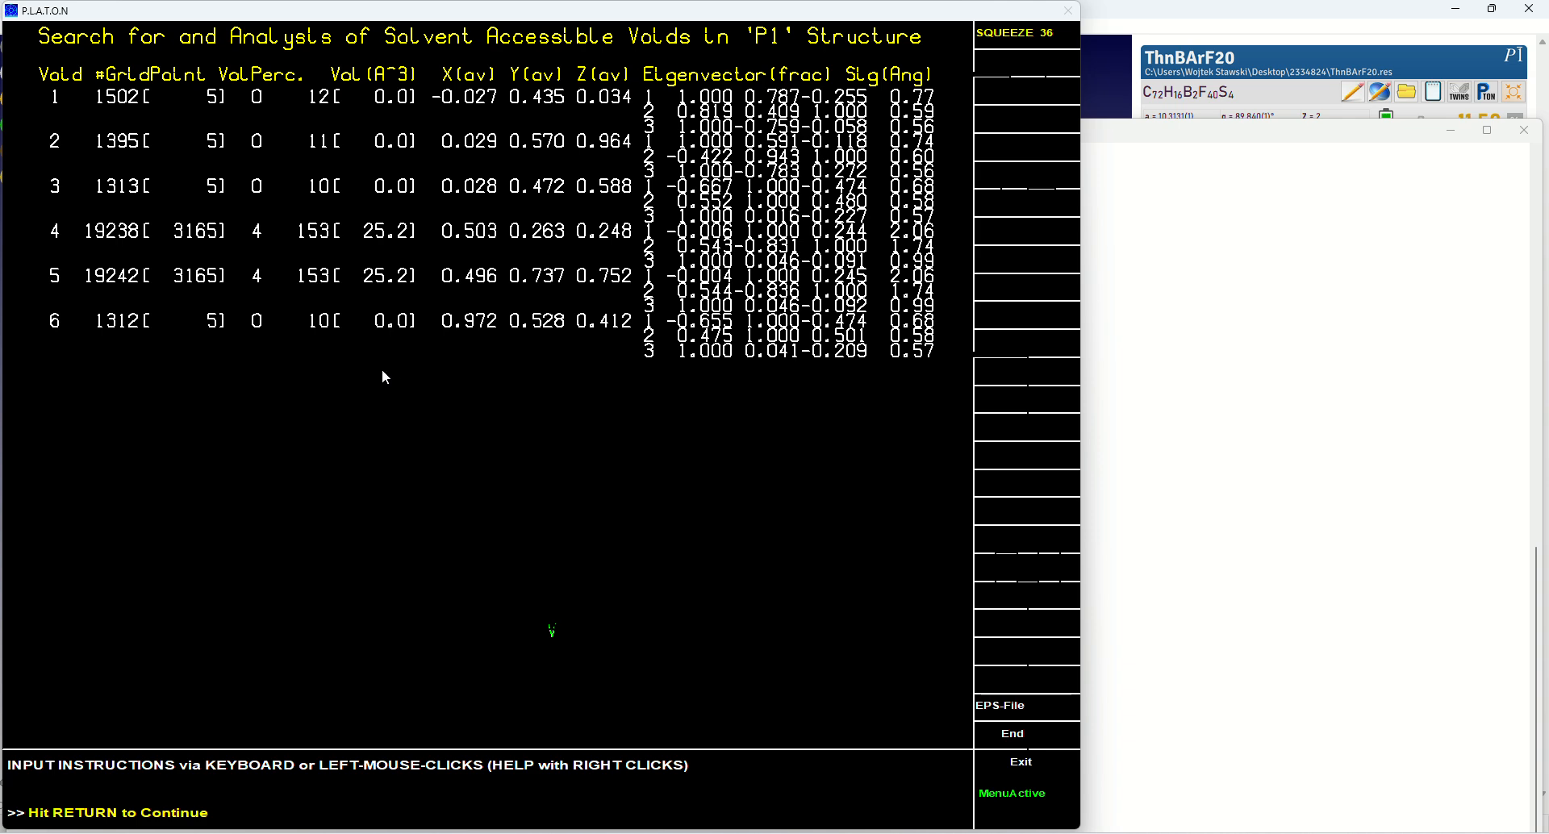
key("Return")
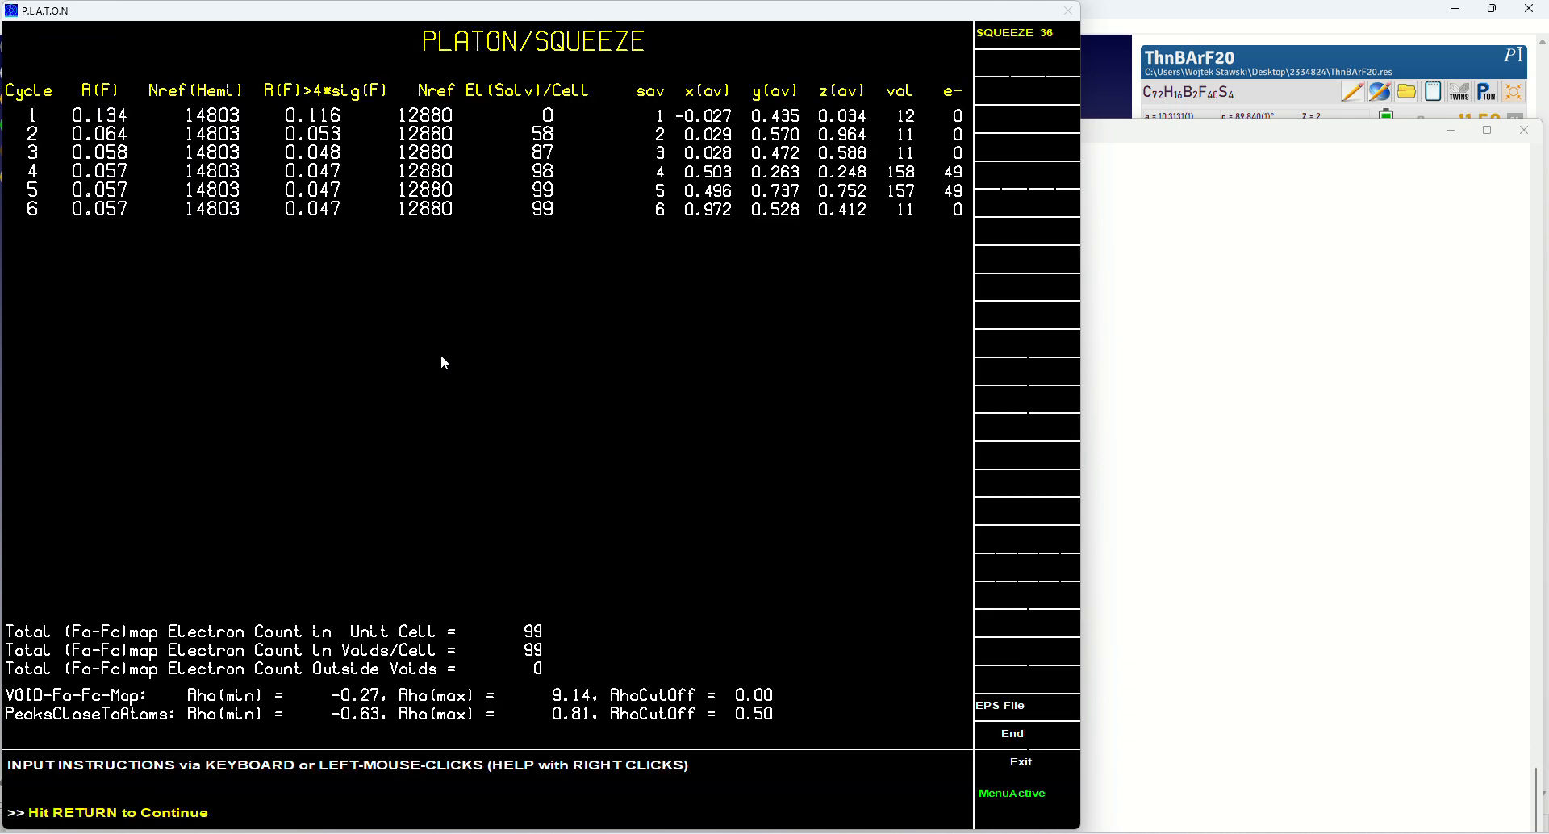
key("Return")
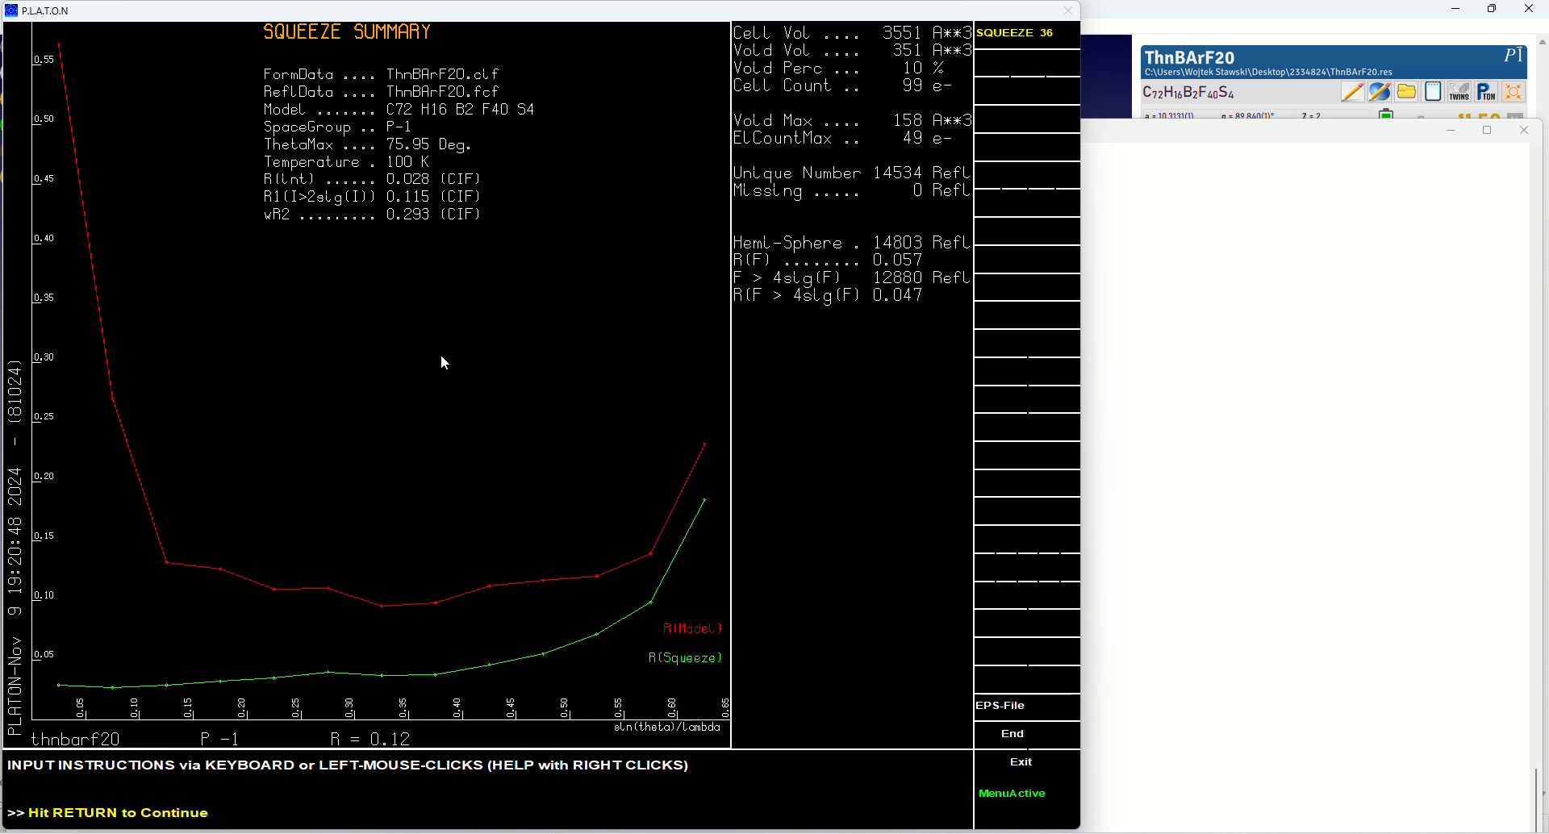
key("Return")
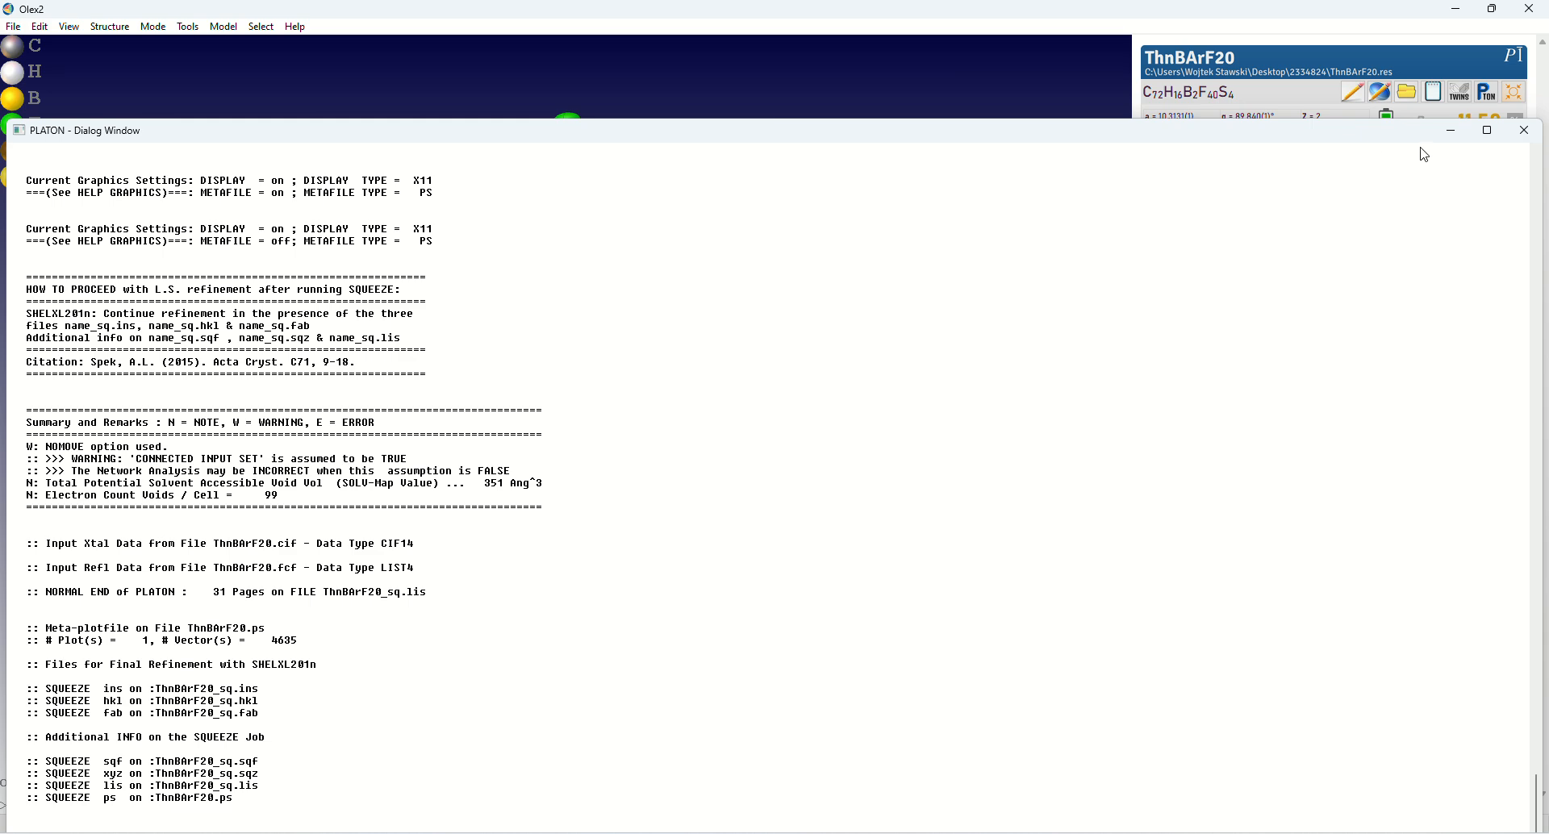
Close the PLATON dialog window and exit Olex2, confirming the exit
left_click(1524, 130)
left_click(1524, 14)
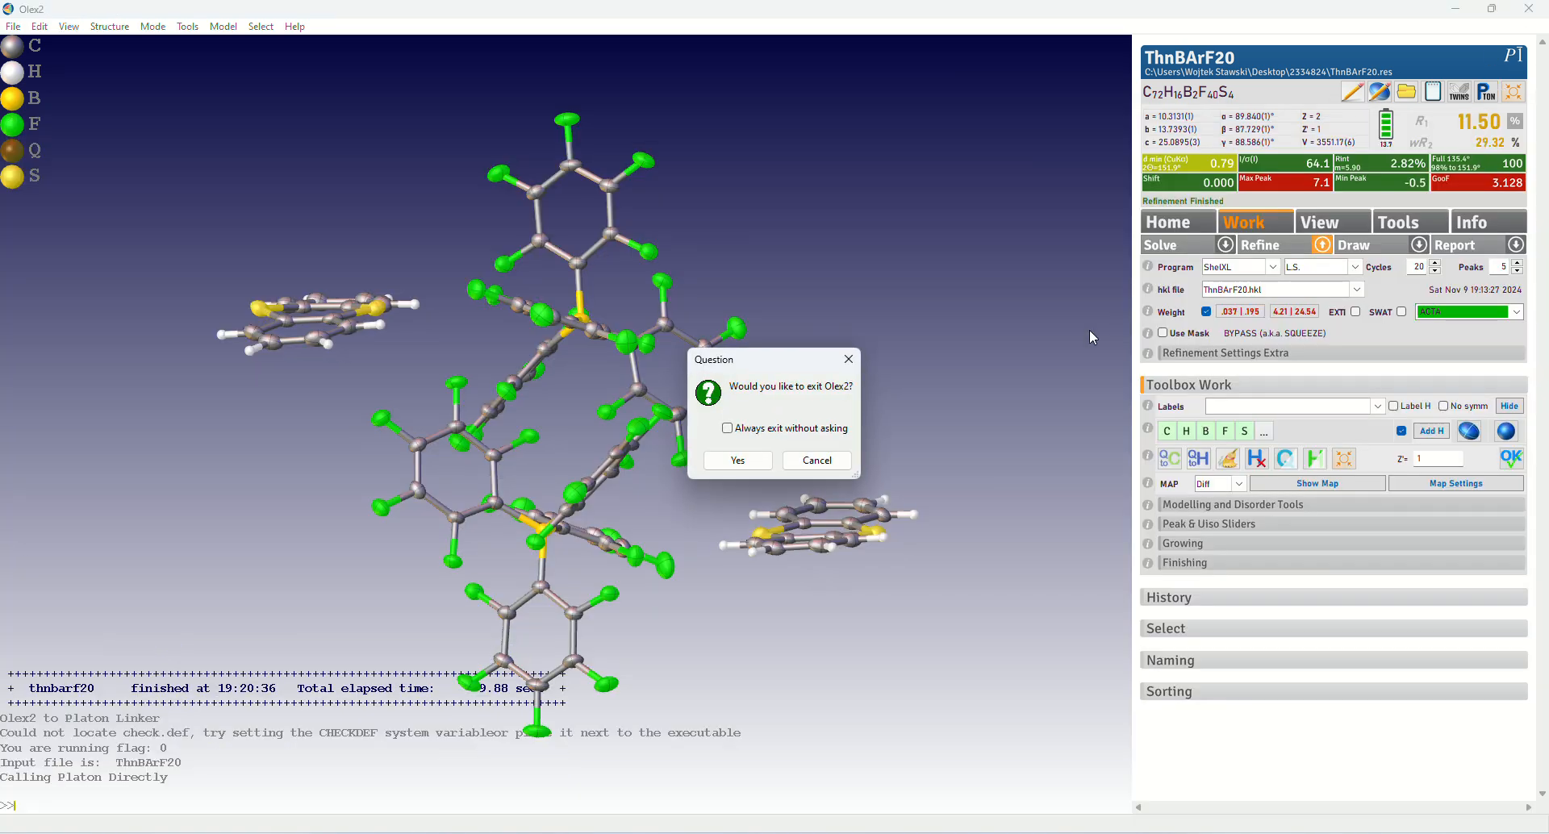
left_click(737, 463)
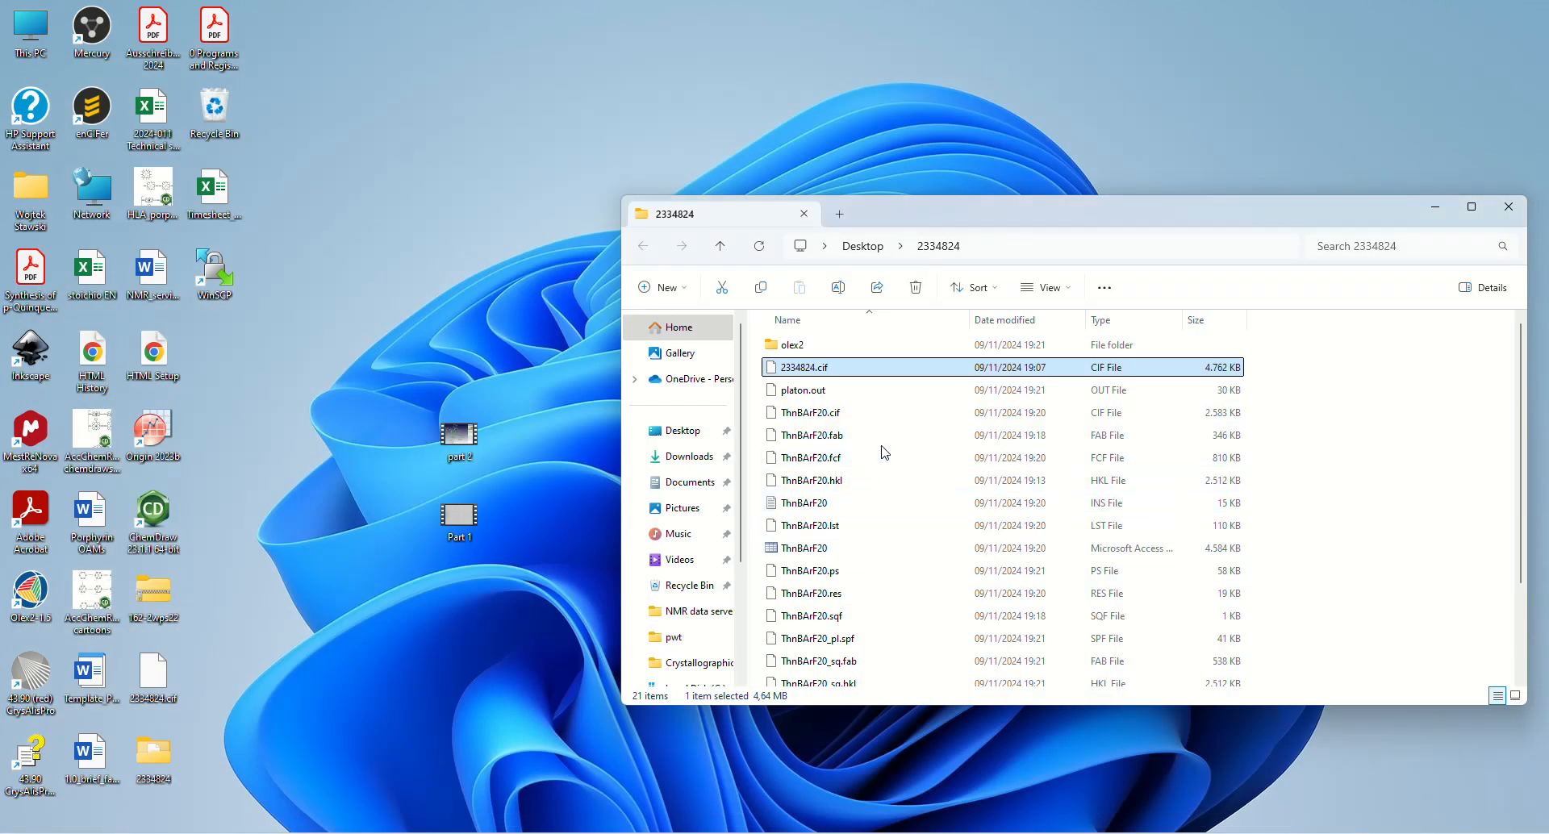
Open ThnBArF20_sq.ins from the 2334824 folder in Olex2 and select ThnBArF20_sq.hkl as its reflection file
scroll(885, 457, "down", 2)
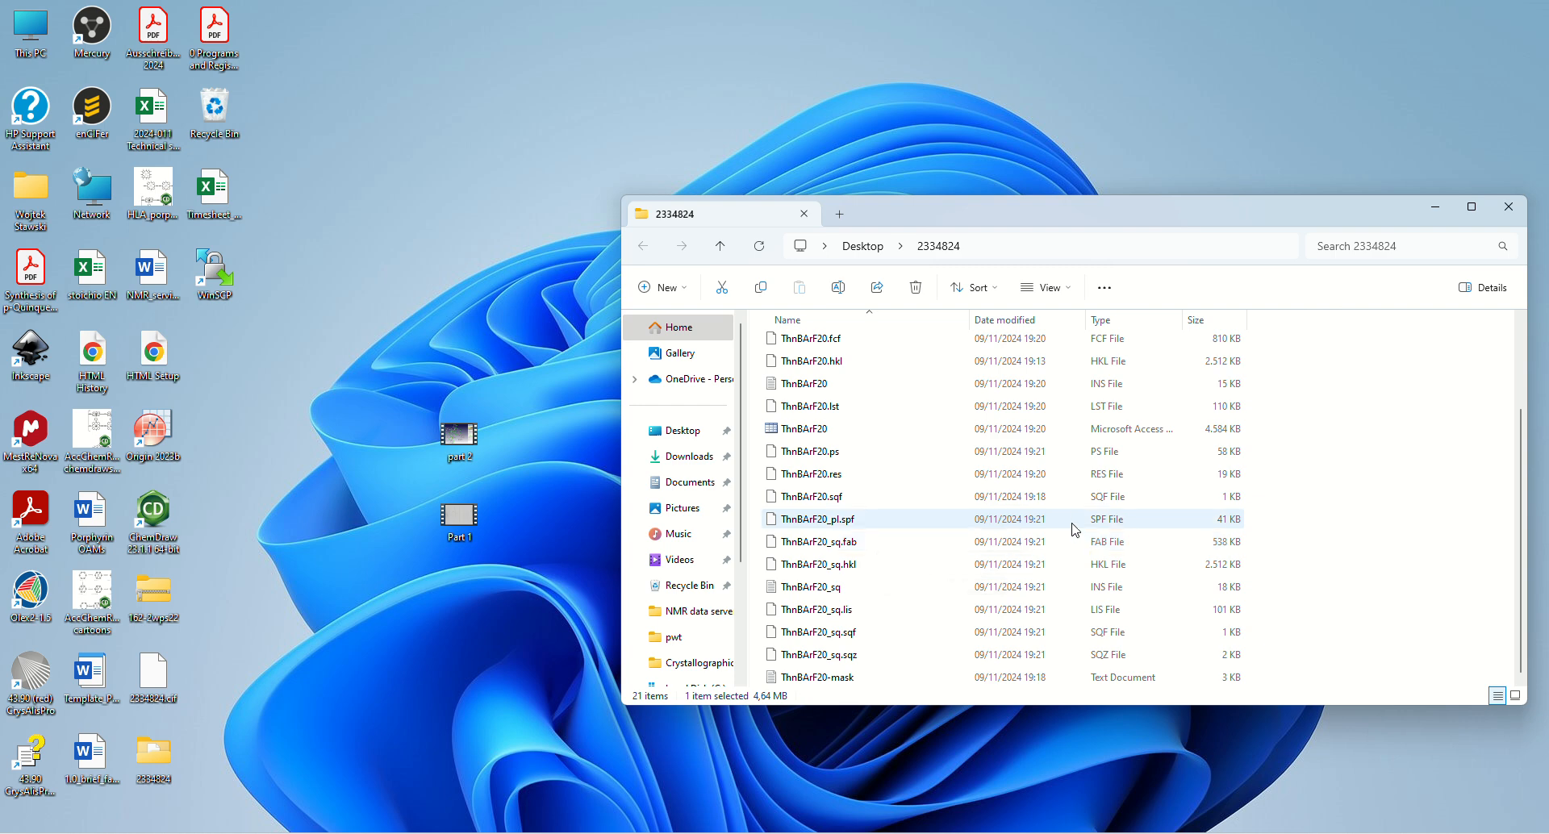
left_click(1055, 591)
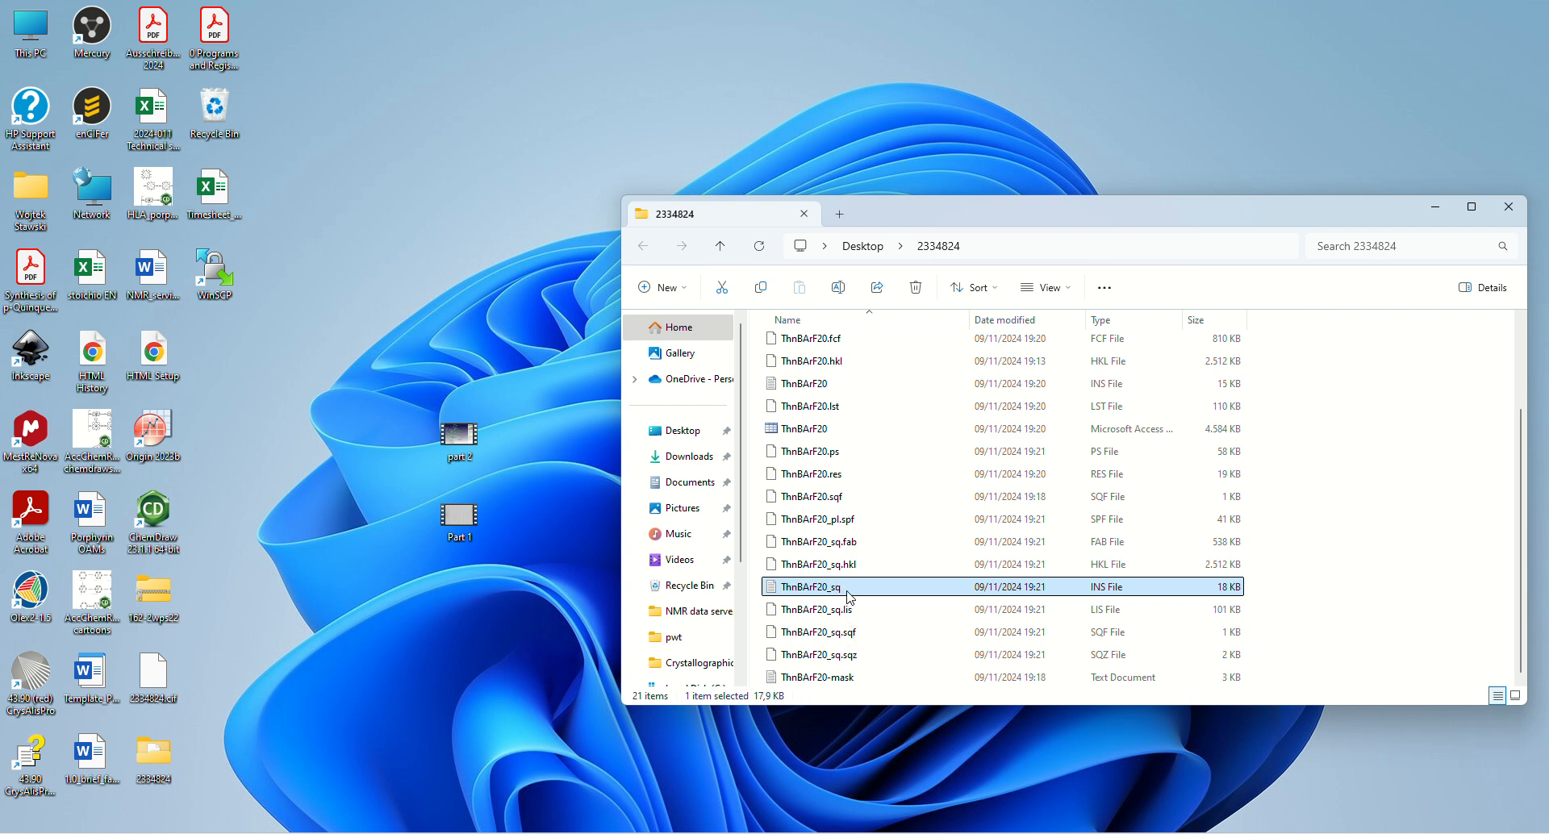
left_click_drag(845, 598, 33, 595)
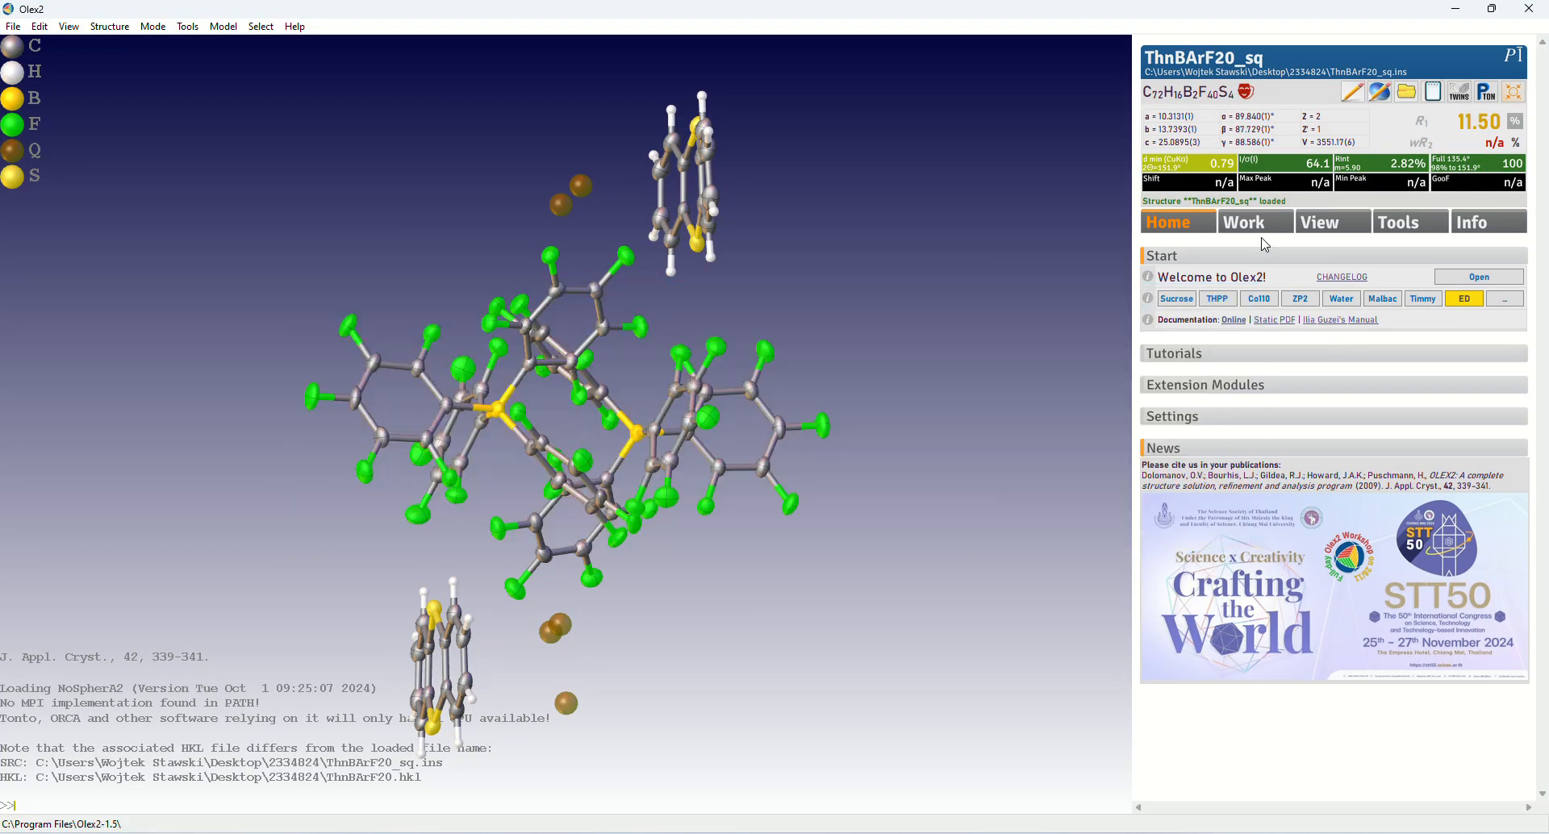
left_click(1260, 225)
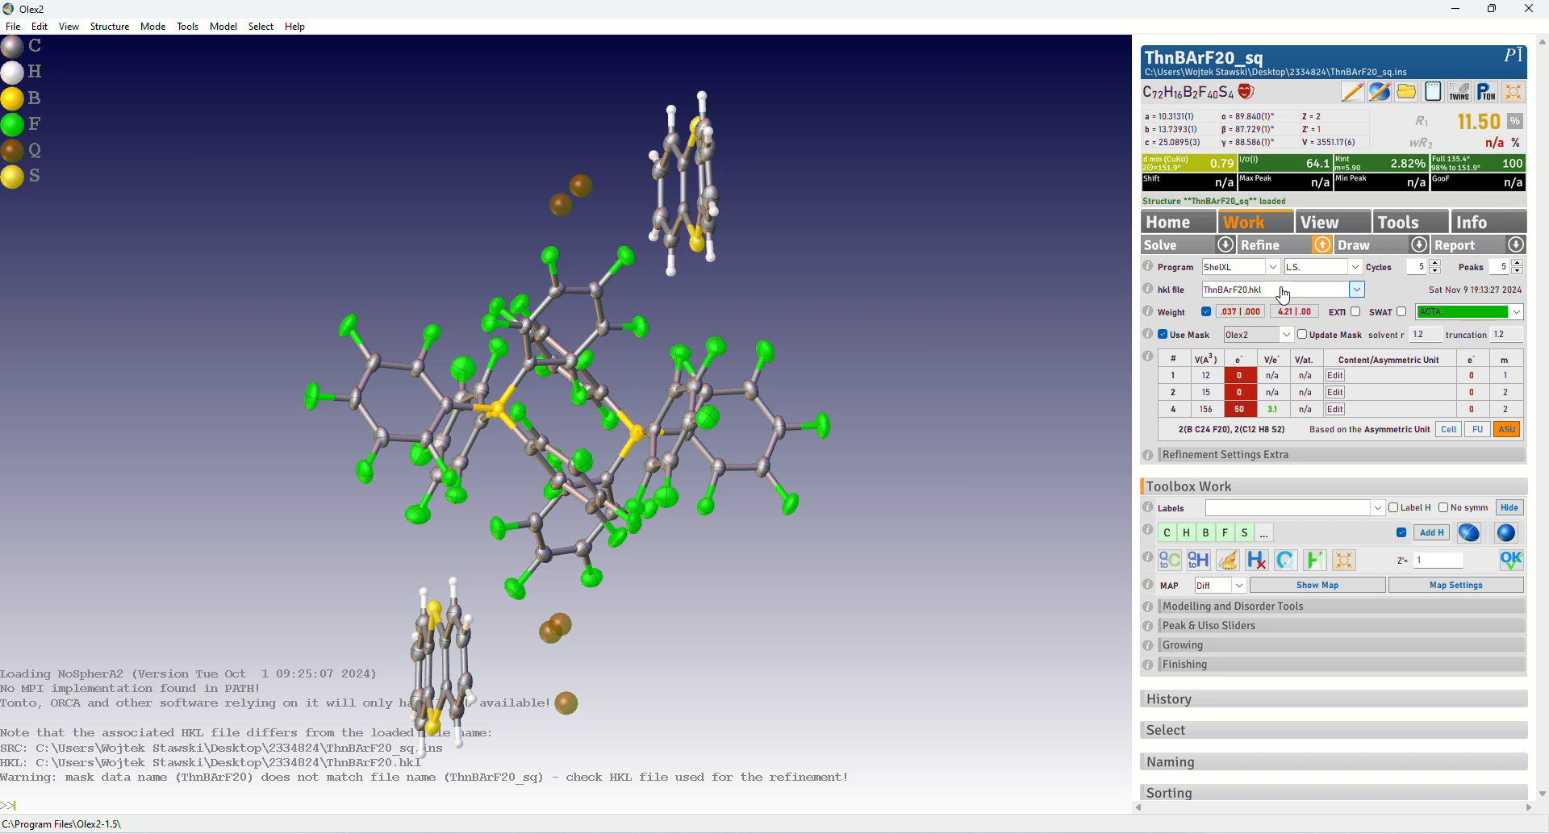
left_click(1282, 292)
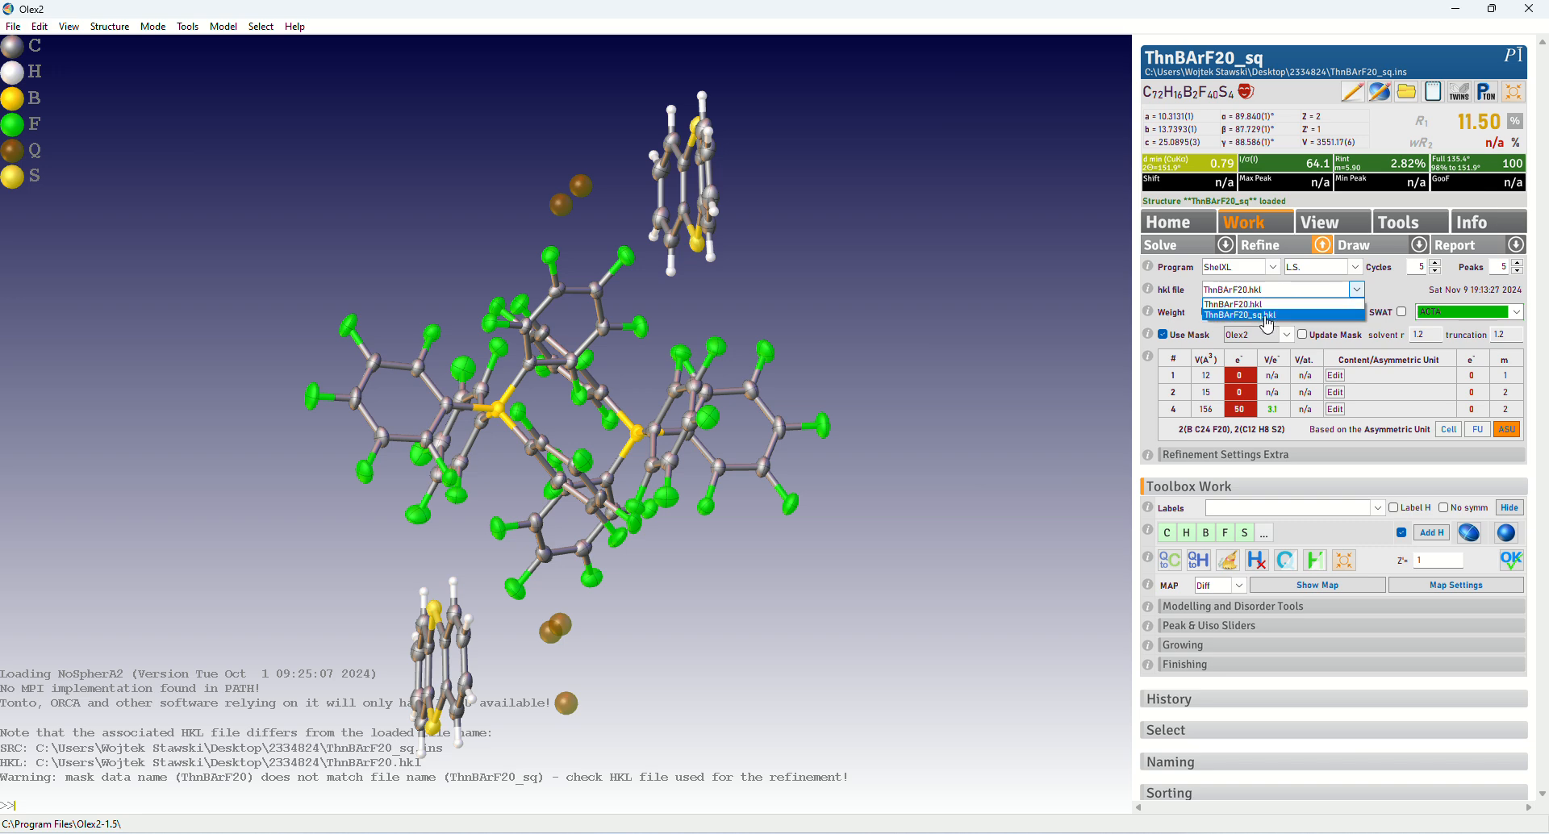
left_click(1263, 315)
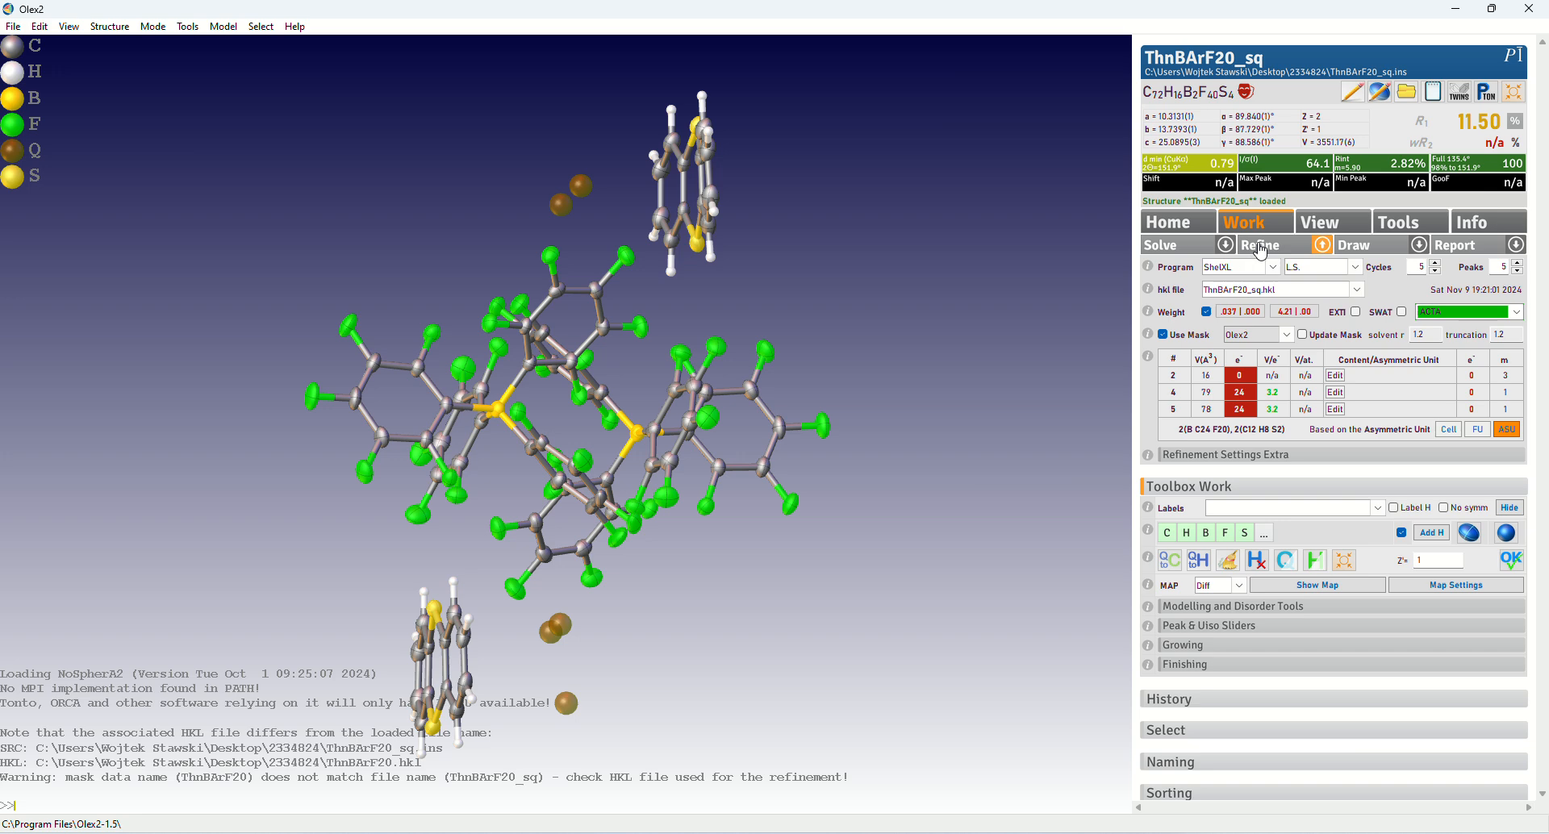
Turn off the solvent mask for ThnBArF20_sq and refine the structure without it
left_click(1163, 336)
left_click(1162, 336)
left_click(1162, 334)
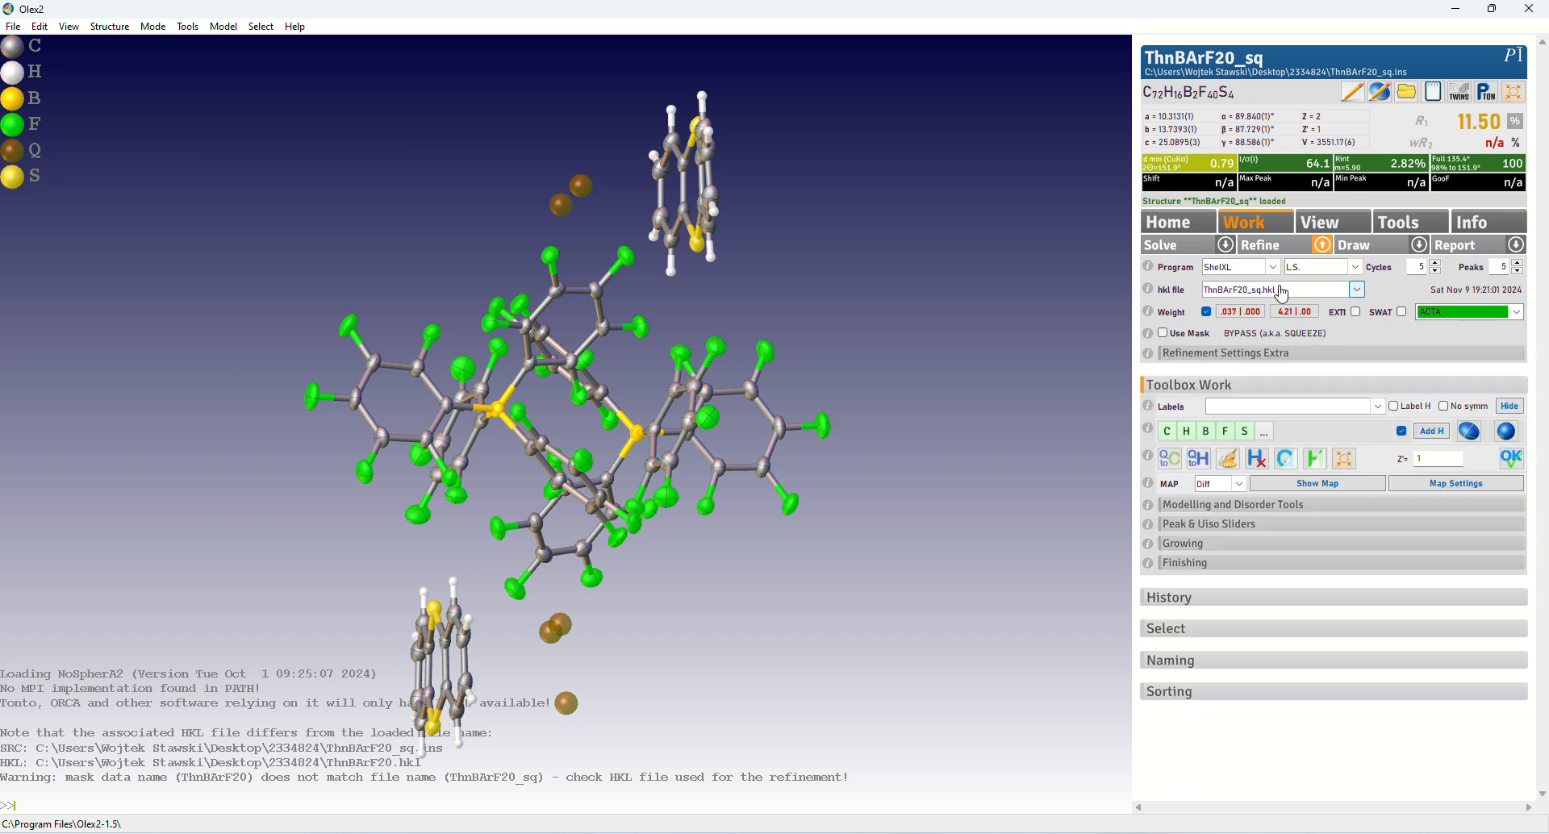
left_click(1287, 247)
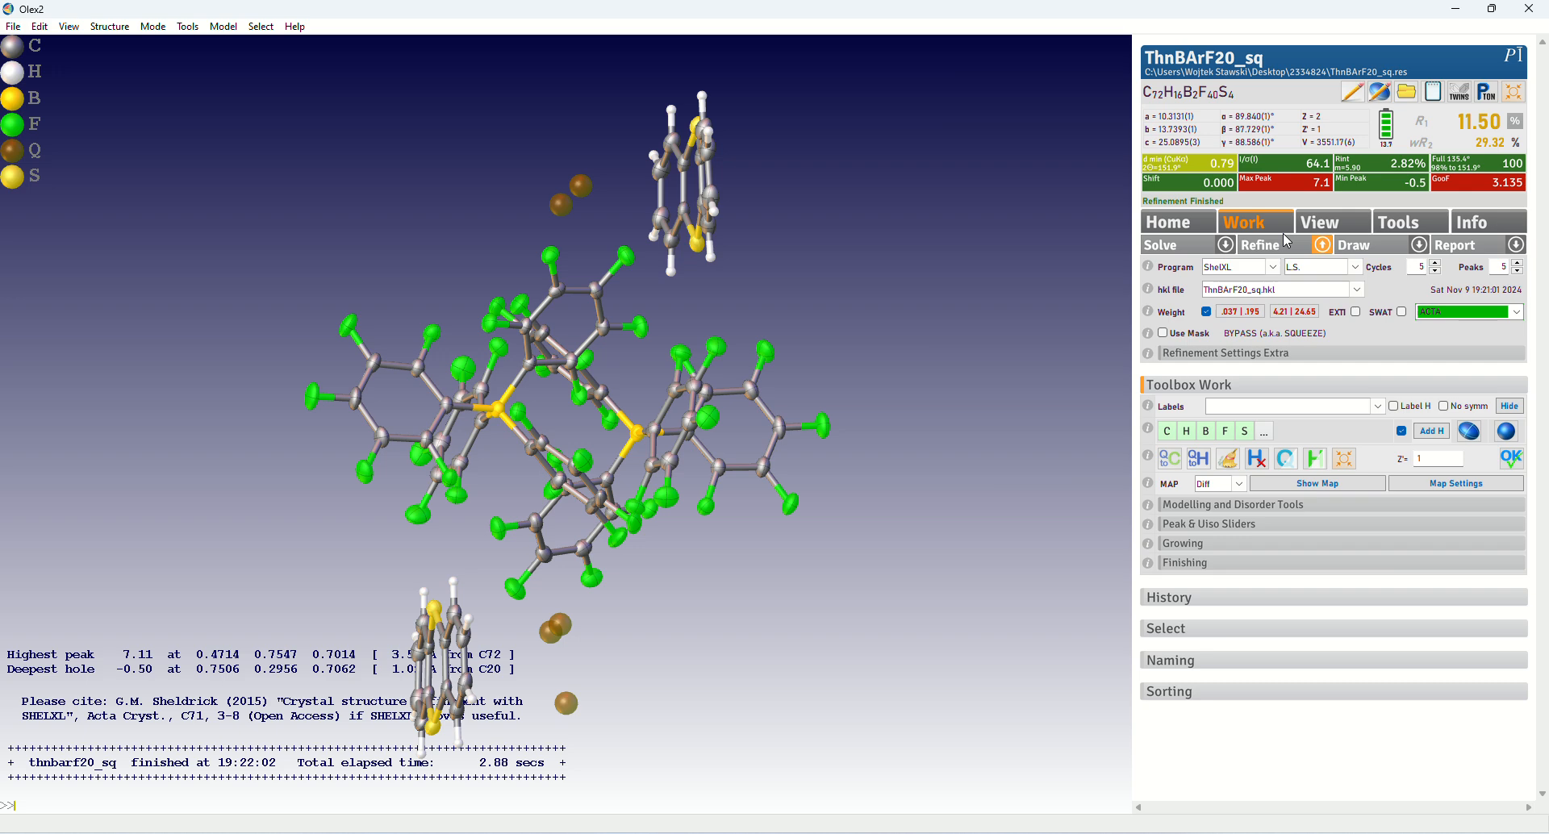
Turn the solvent mask back on and refine the ThnBArF20_sq structure repeatedly with it
left_click(1162, 333)
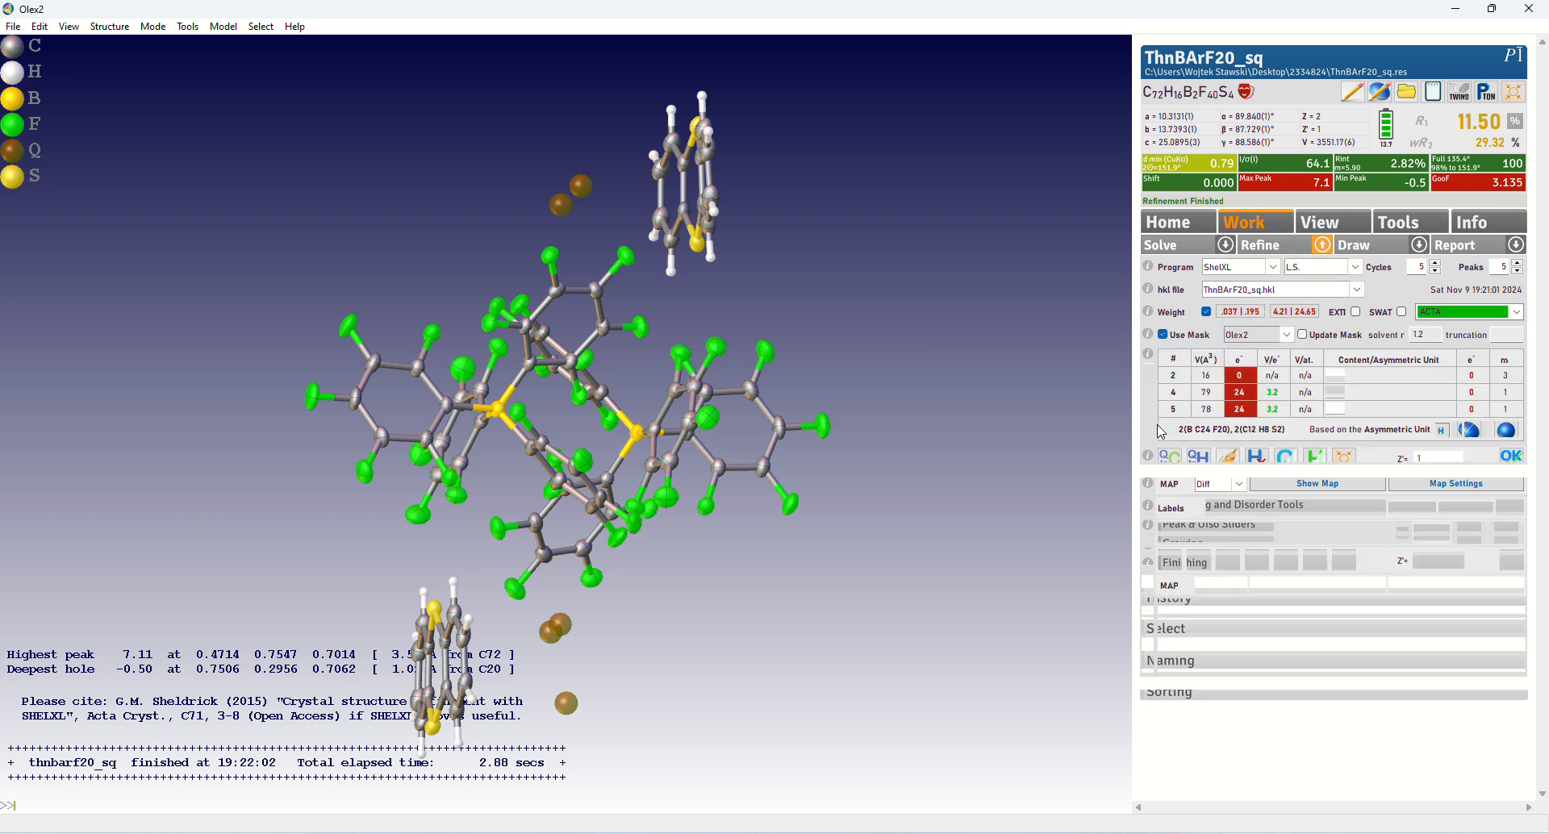
left_click(1293, 255)
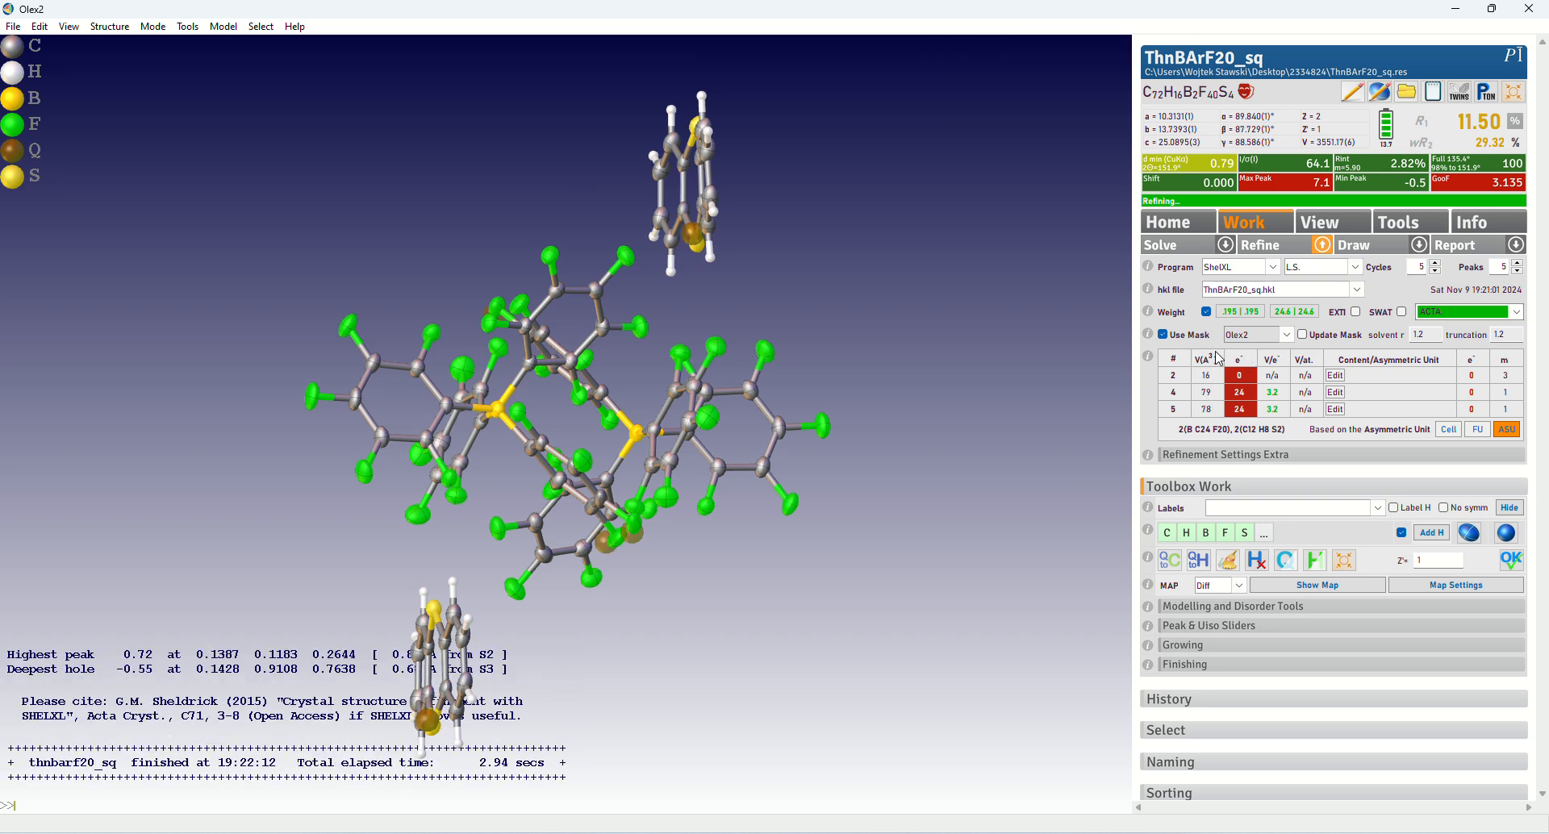
left_click(1281, 251)
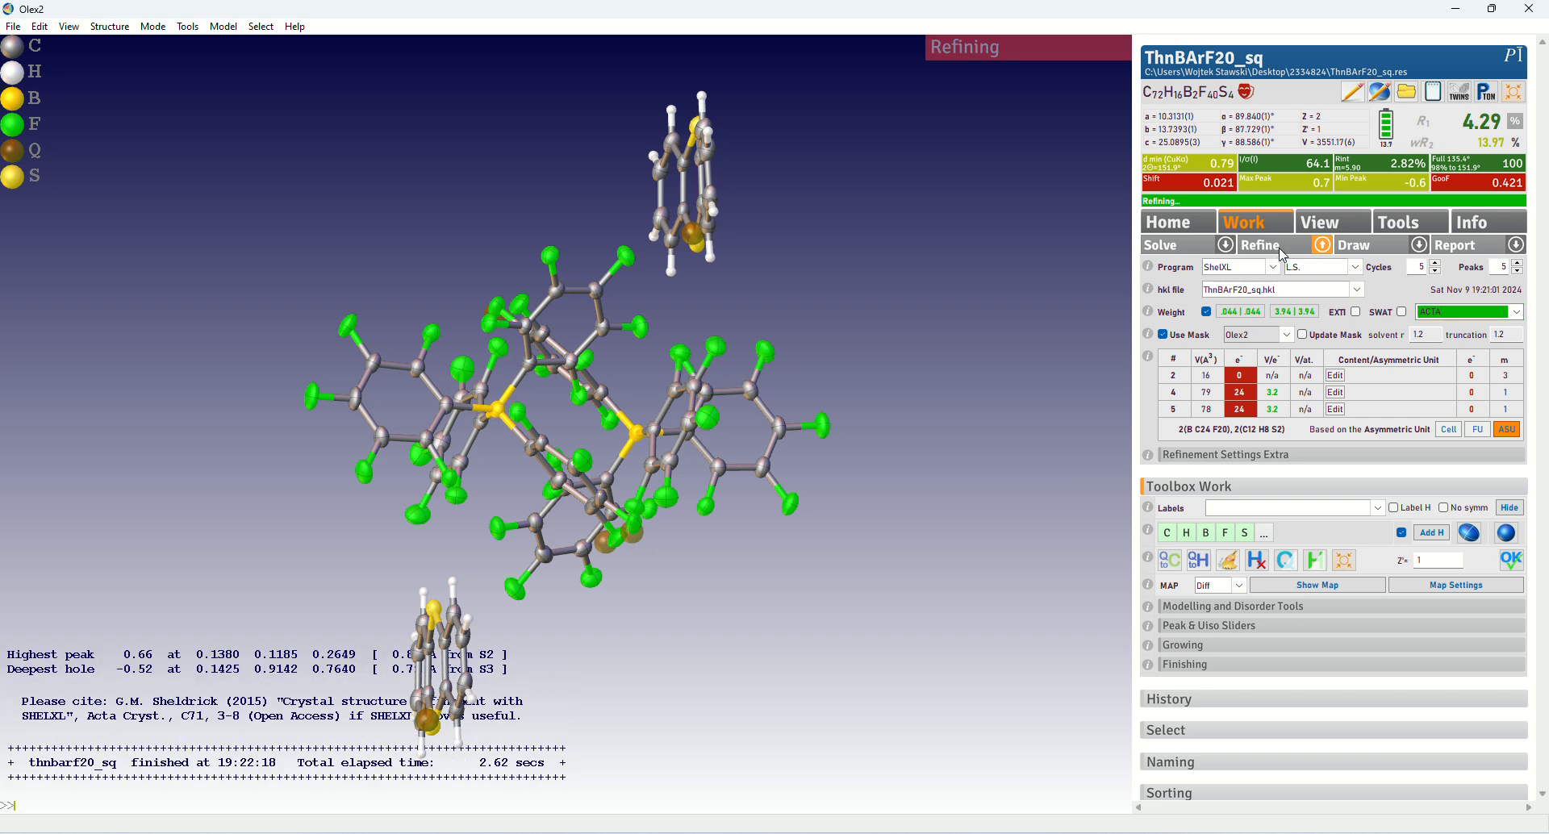
left_click_drag(1121, 323, 970, 311)
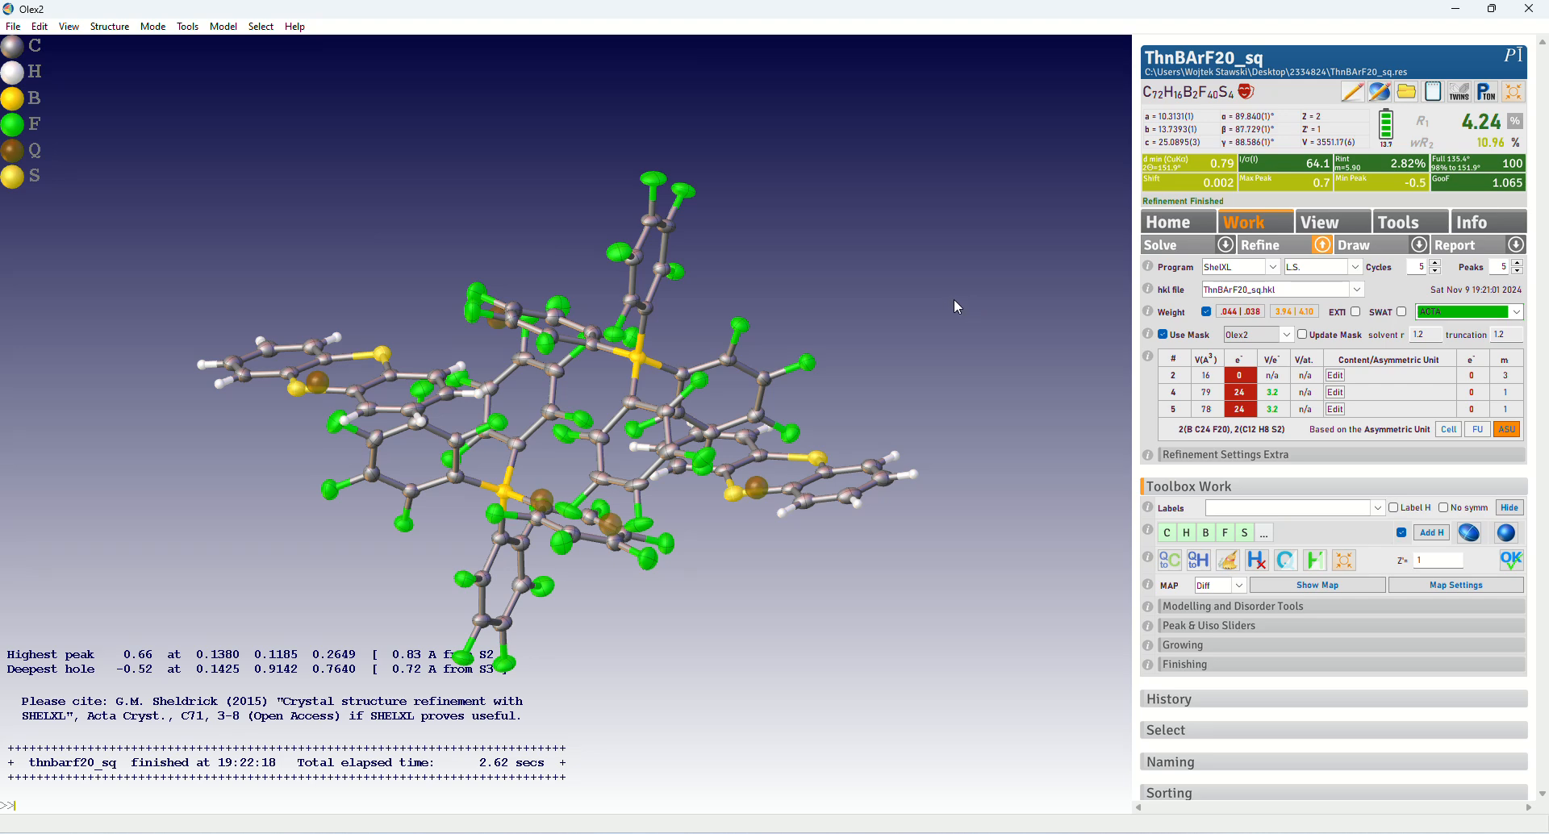
Launch PLATON for ThnBArF20_sq and run Squeeze through its void, cycle and summary pages to the end
left_click(1486, 95)
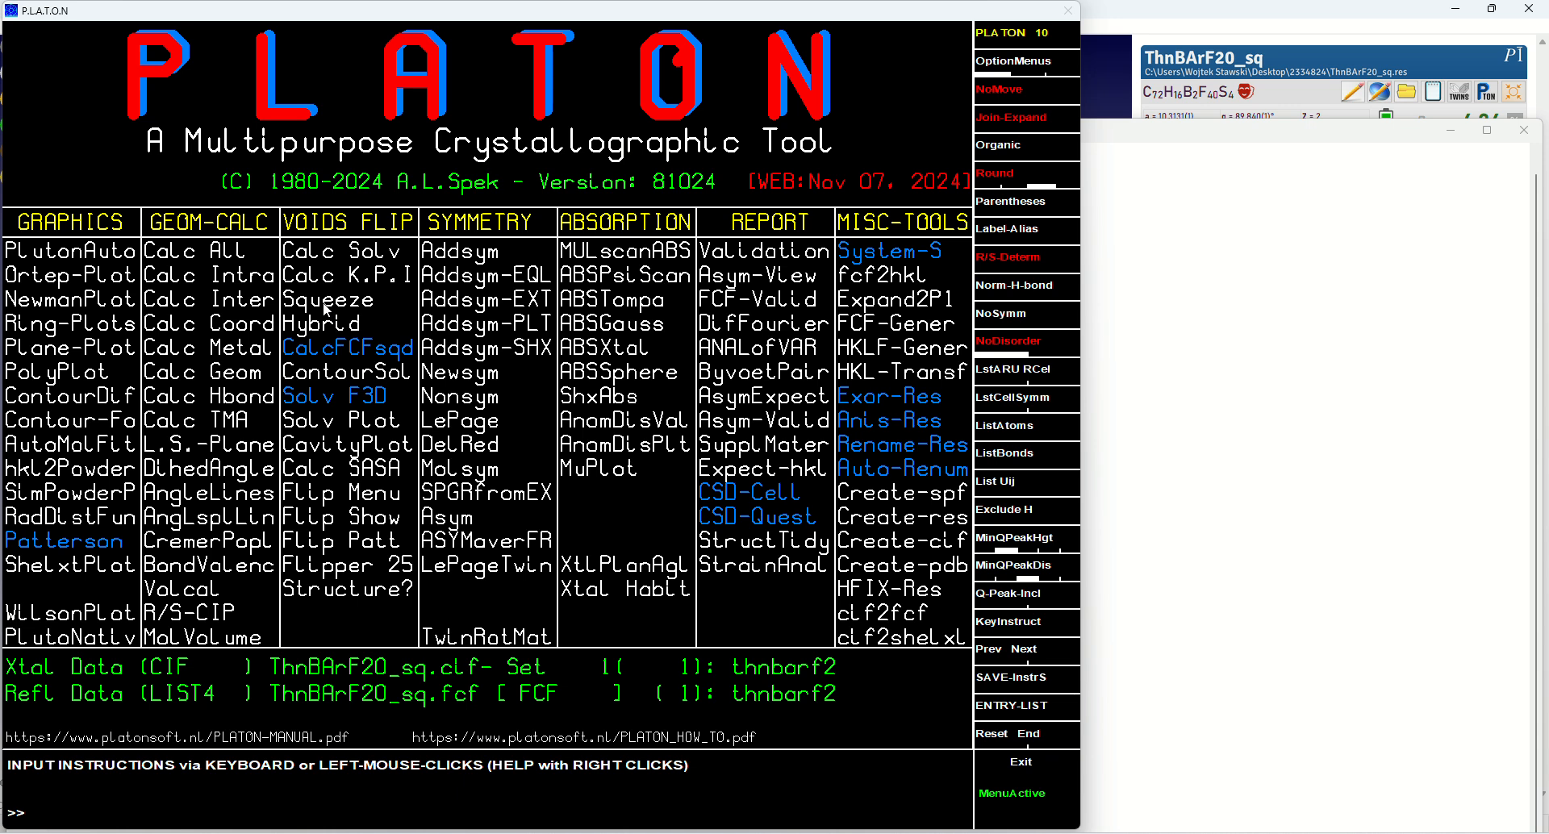
left_click(326, 303)
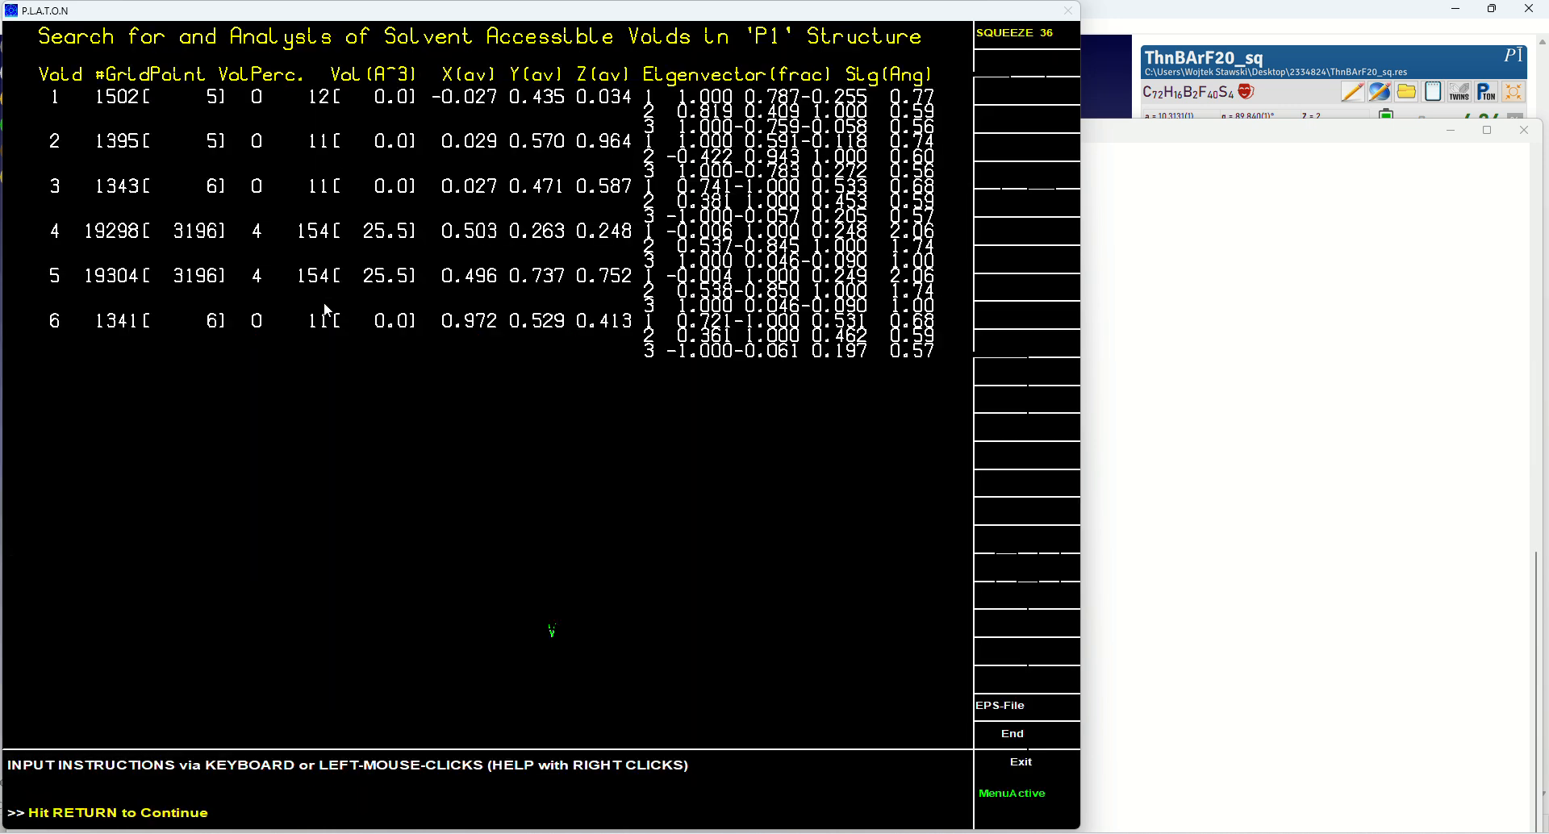
left_click(322, 318)
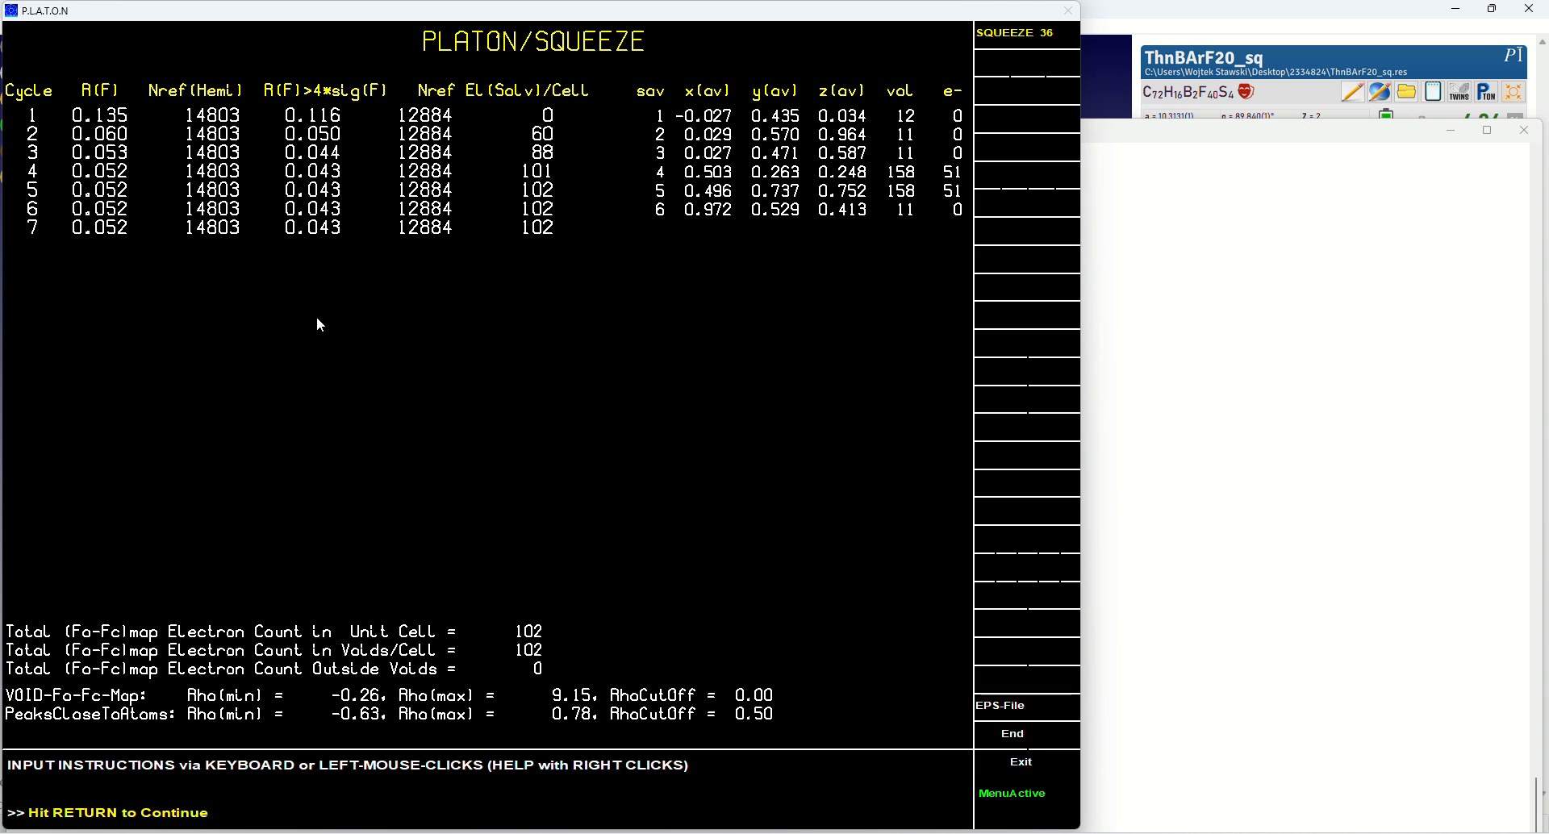
left_click(549, 233)
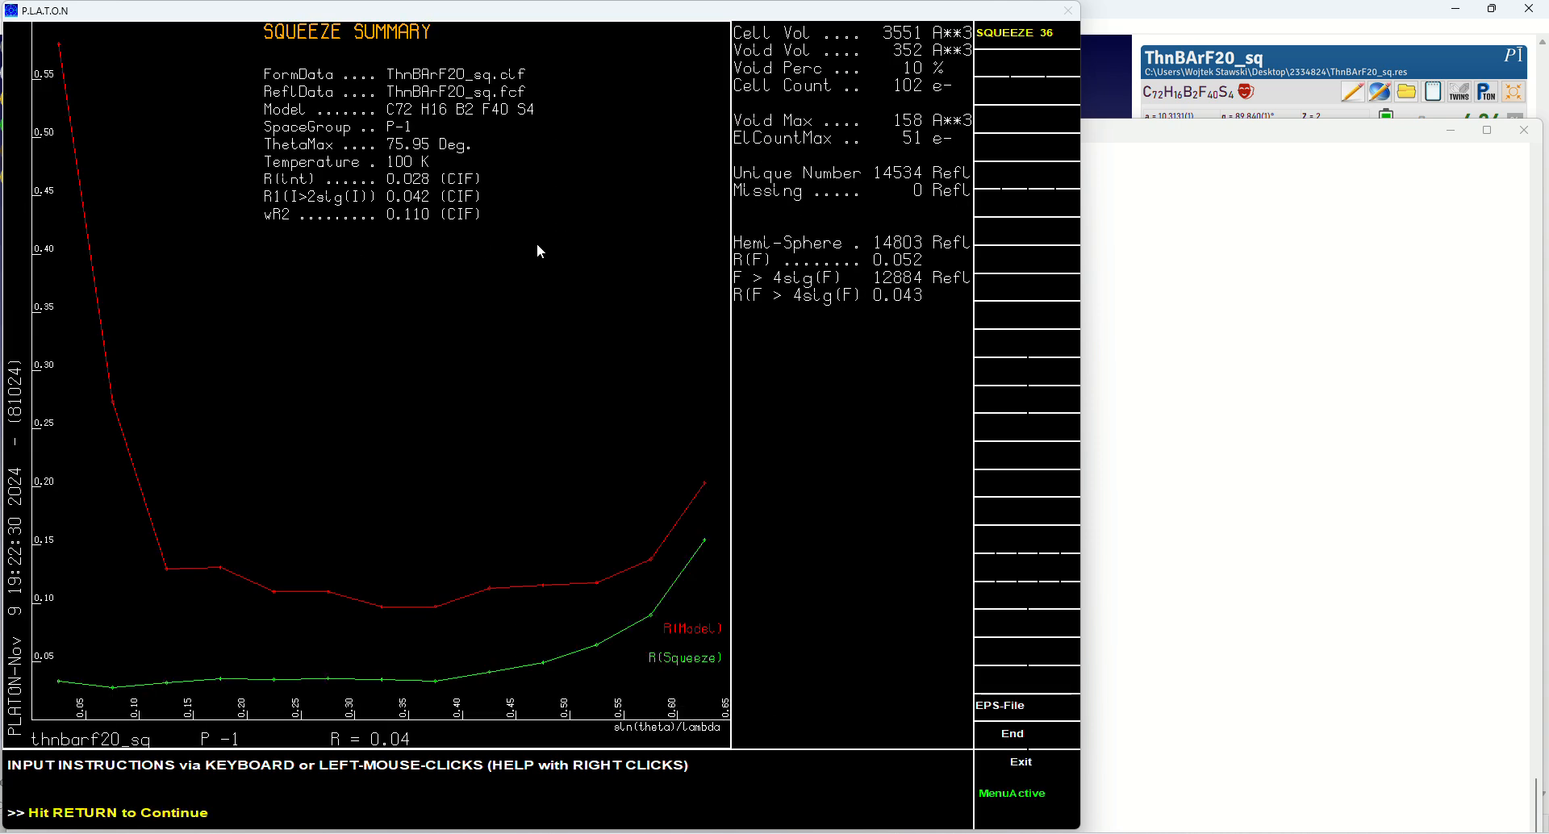
left_click(521, 289)
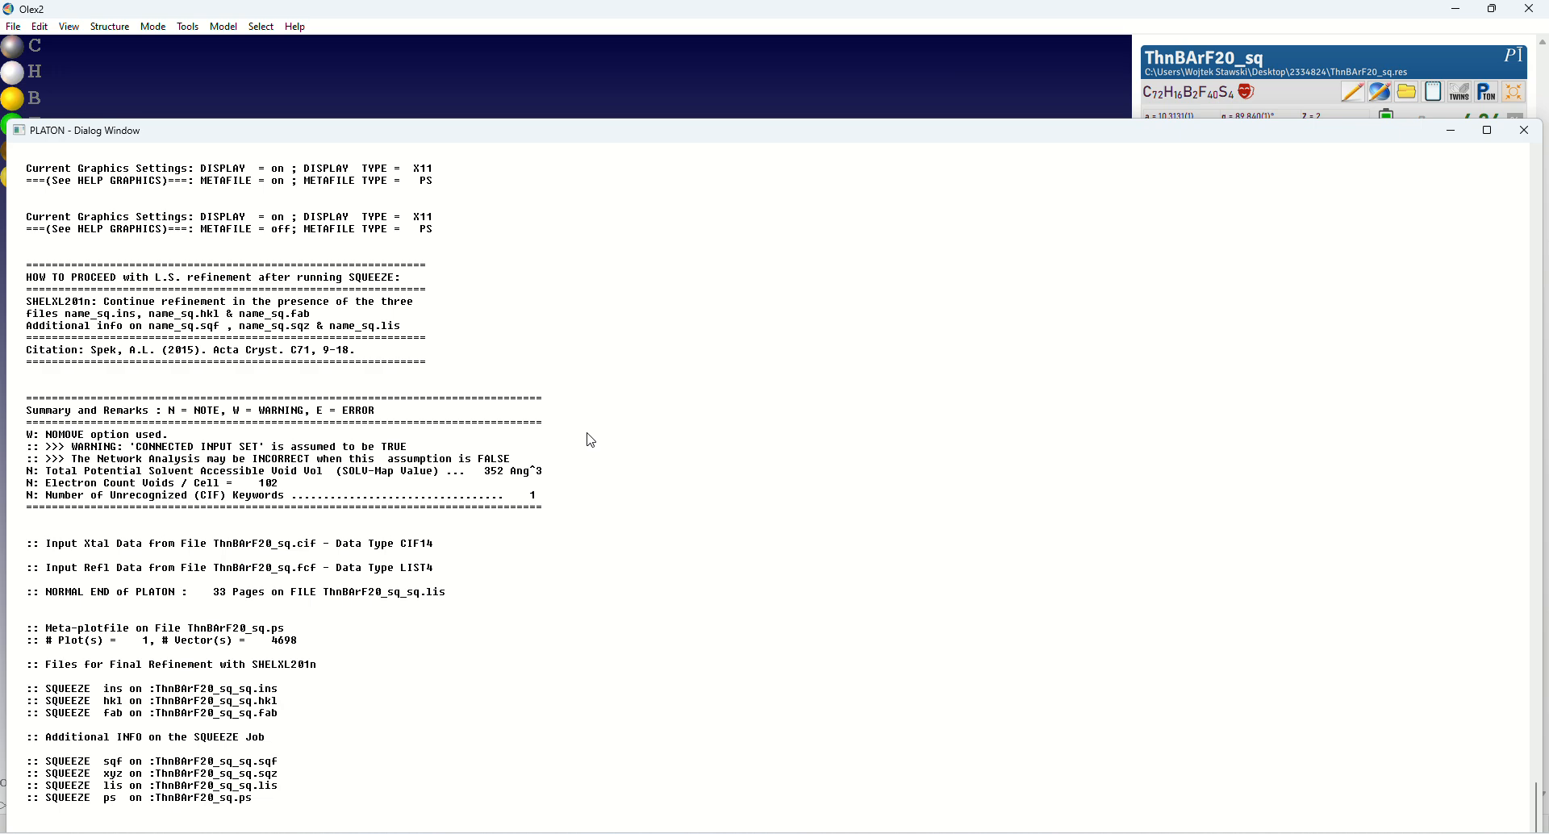
Close the PLATON dialog window and exit Olex2 with confirmation, returning to the 2334824 folder
left_click(1524, 130)
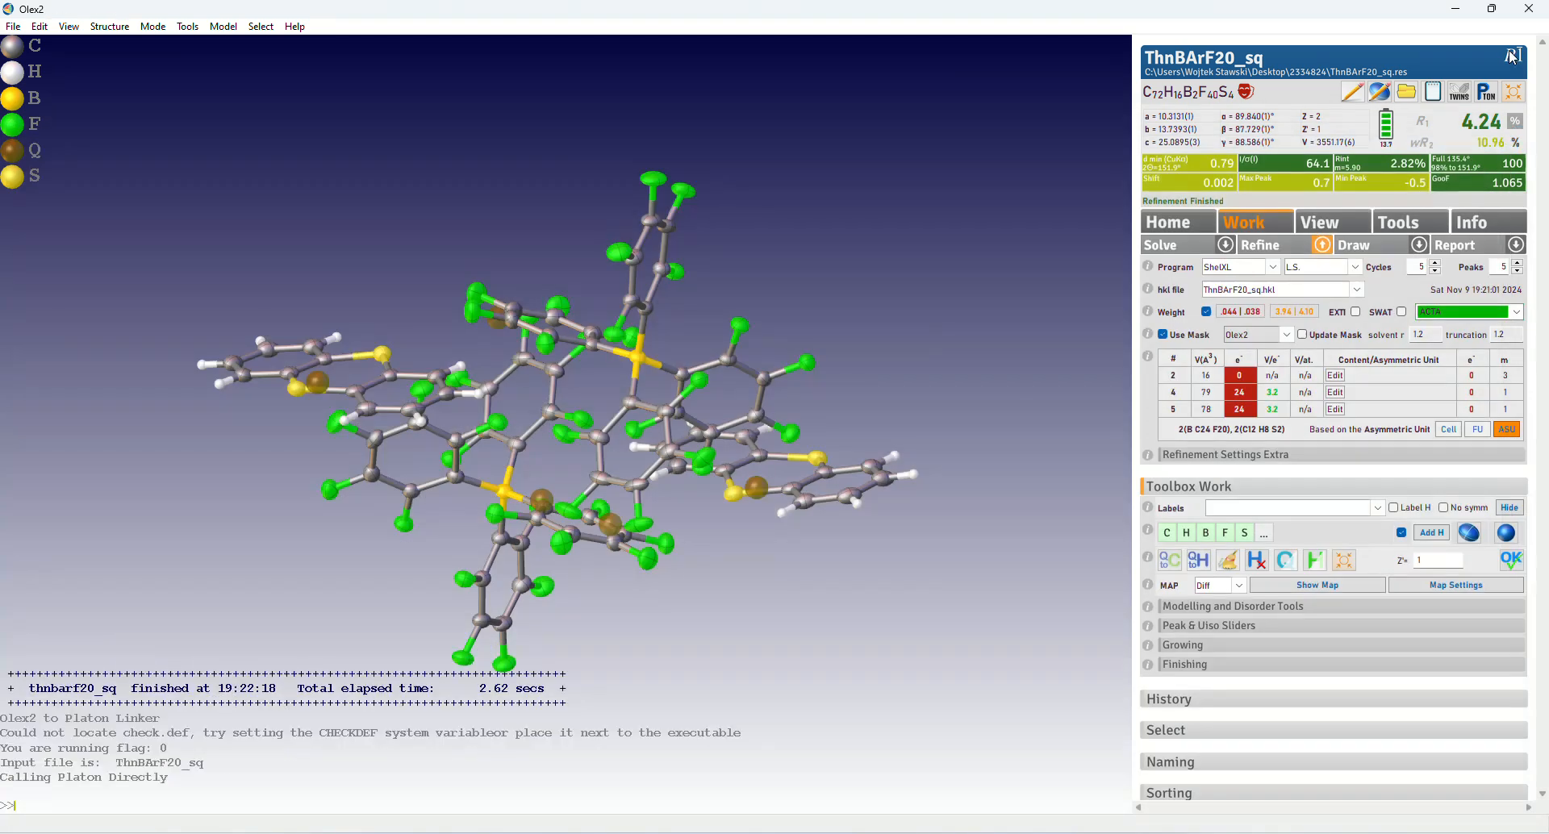
left_click(1528, 10)
left_click(750, 457)
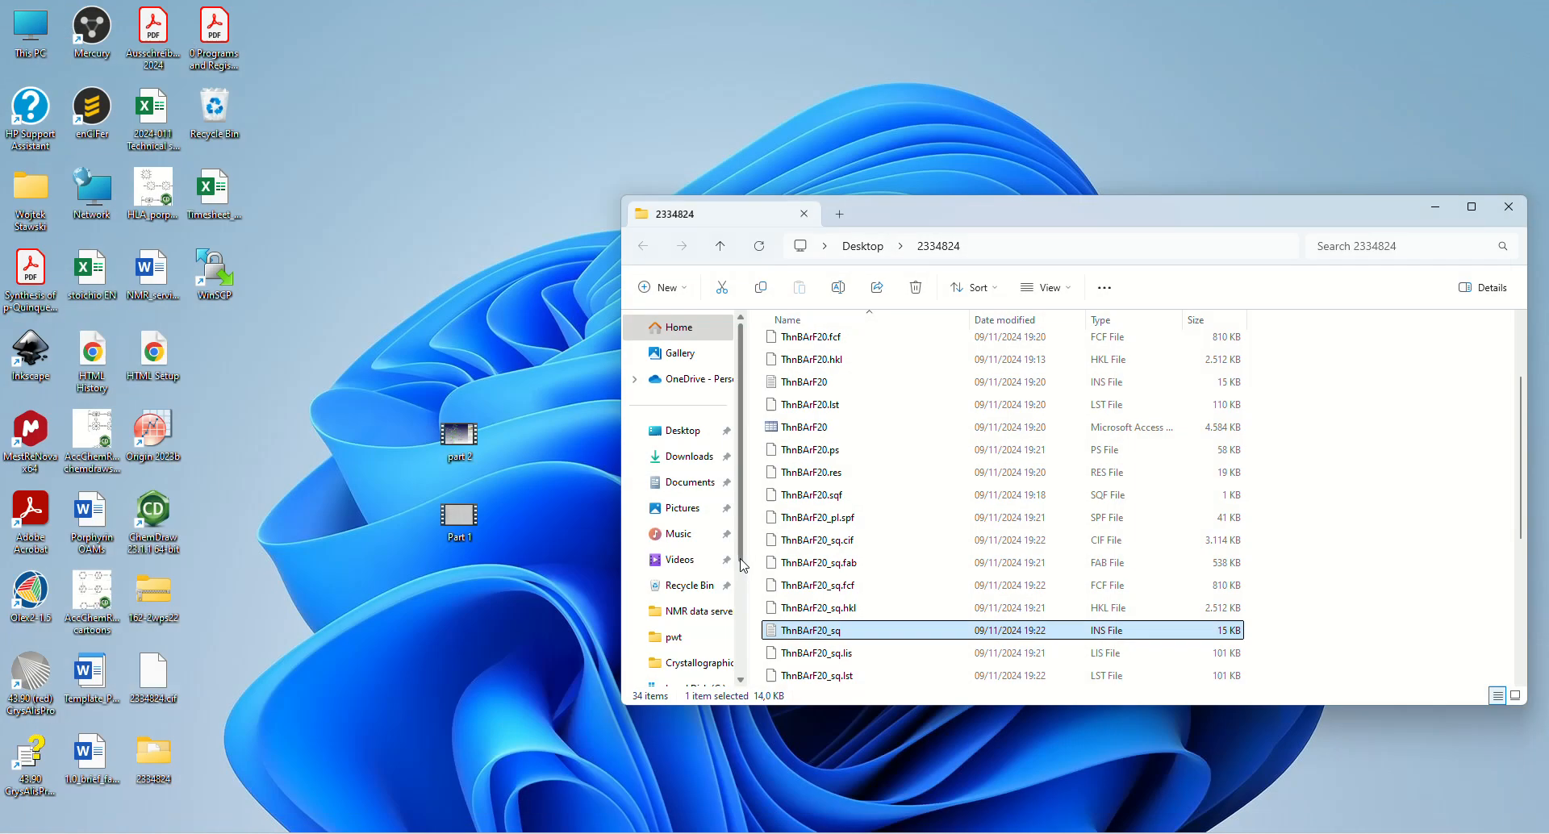
Open ThnBArF20_sq_sq.ins in Olex2 and select ThnBArF20_sq_sq.hkl as its reflection file
scroll(906, 526, "down", 5)
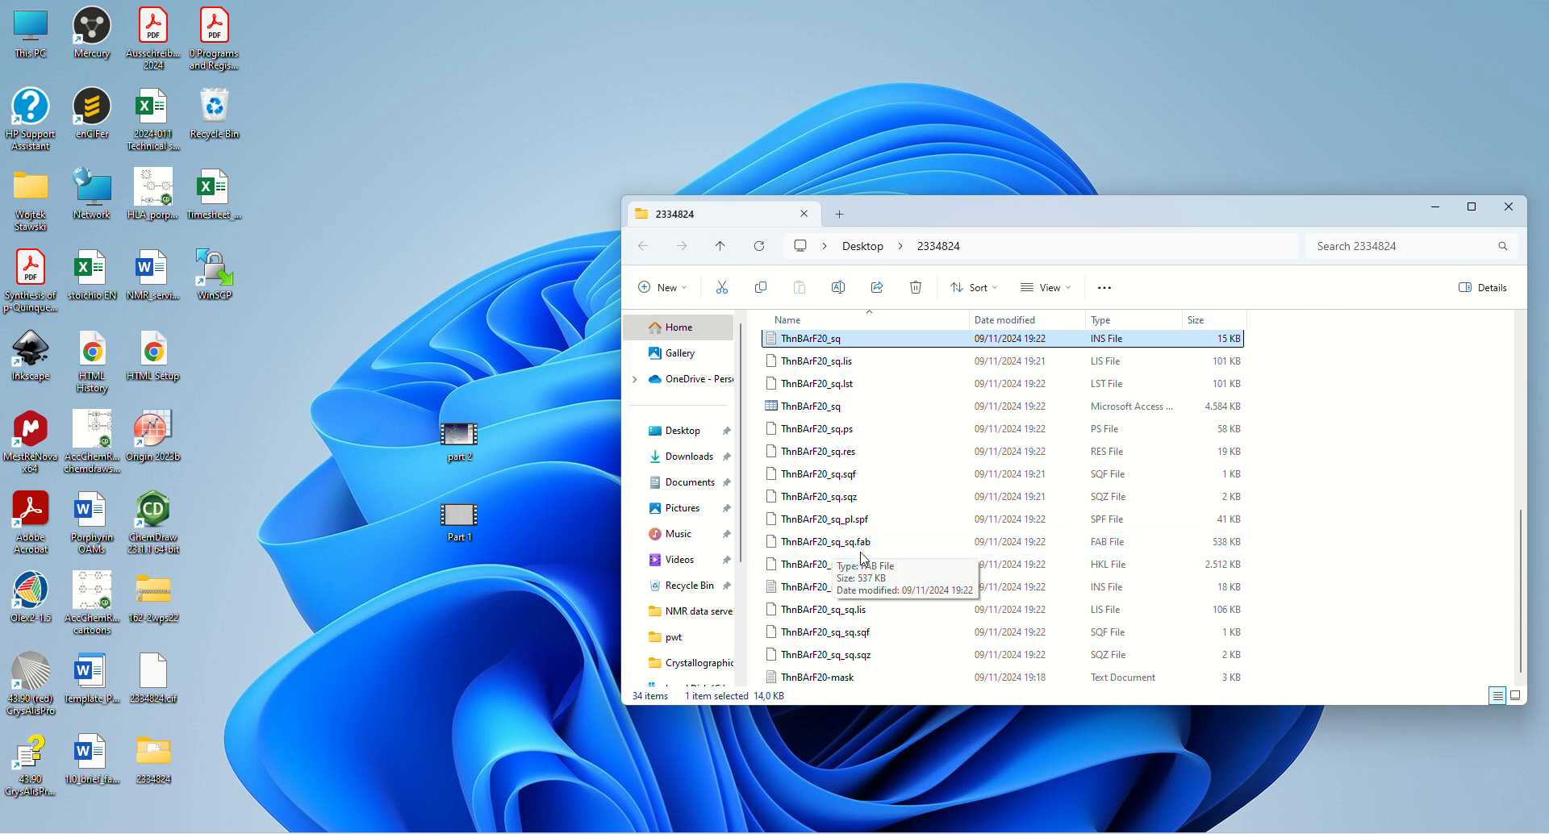
left_click(845, 591)
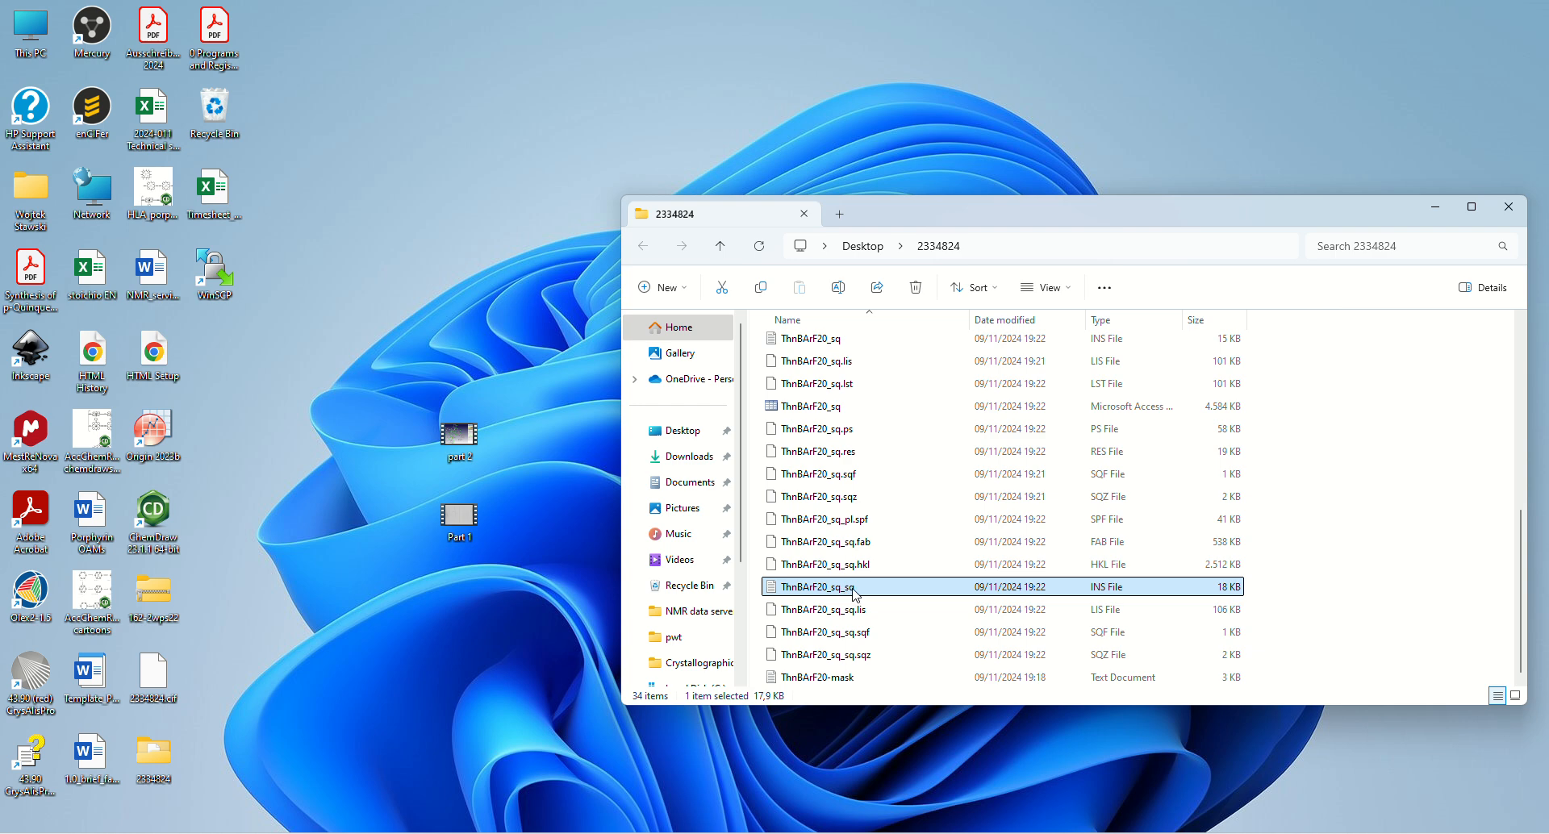
double_click(31, 591)
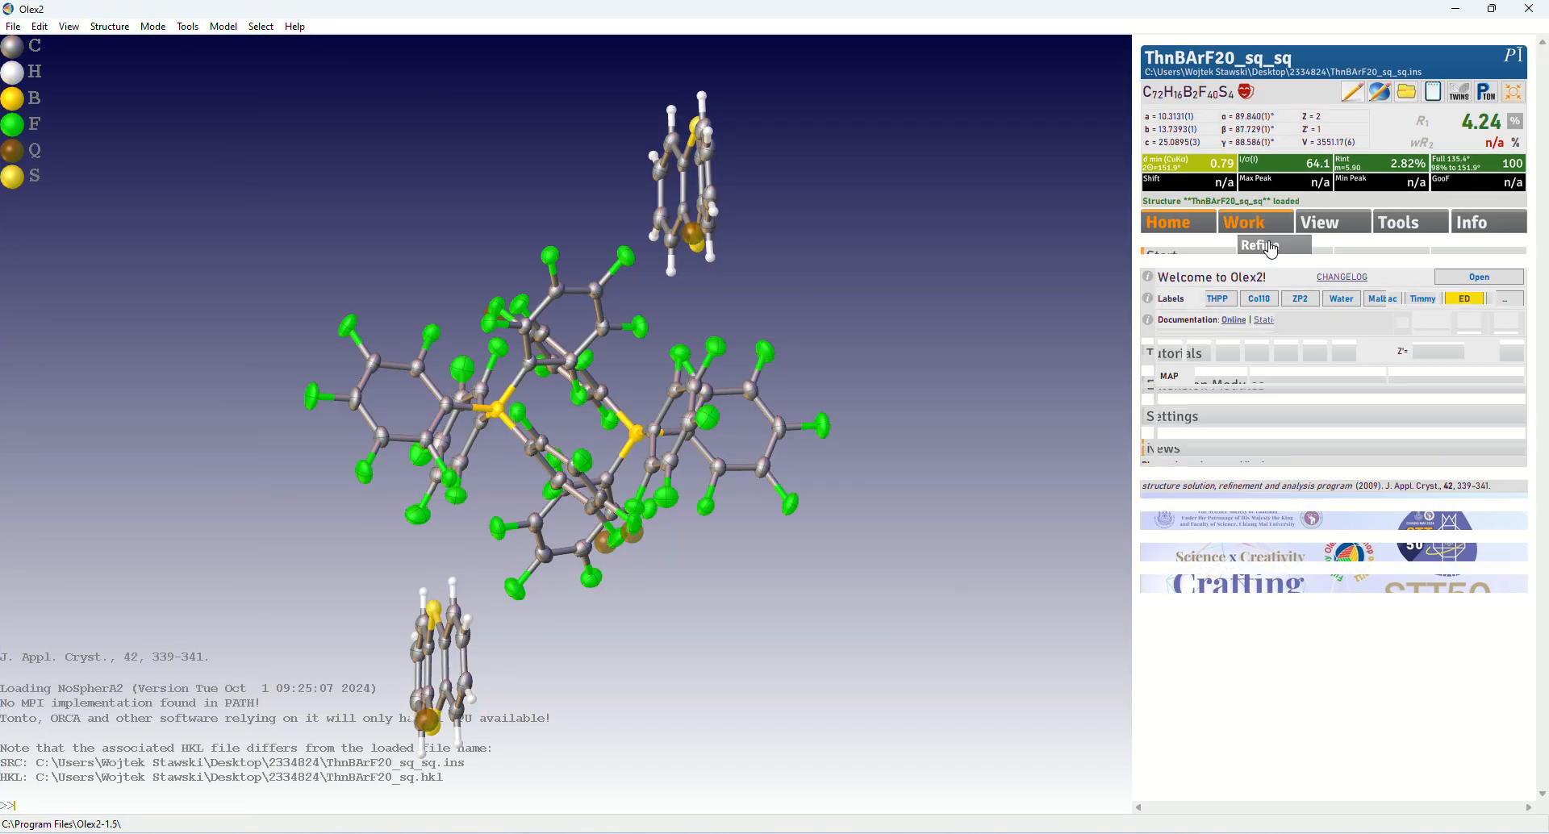
left_click(1320, 247)
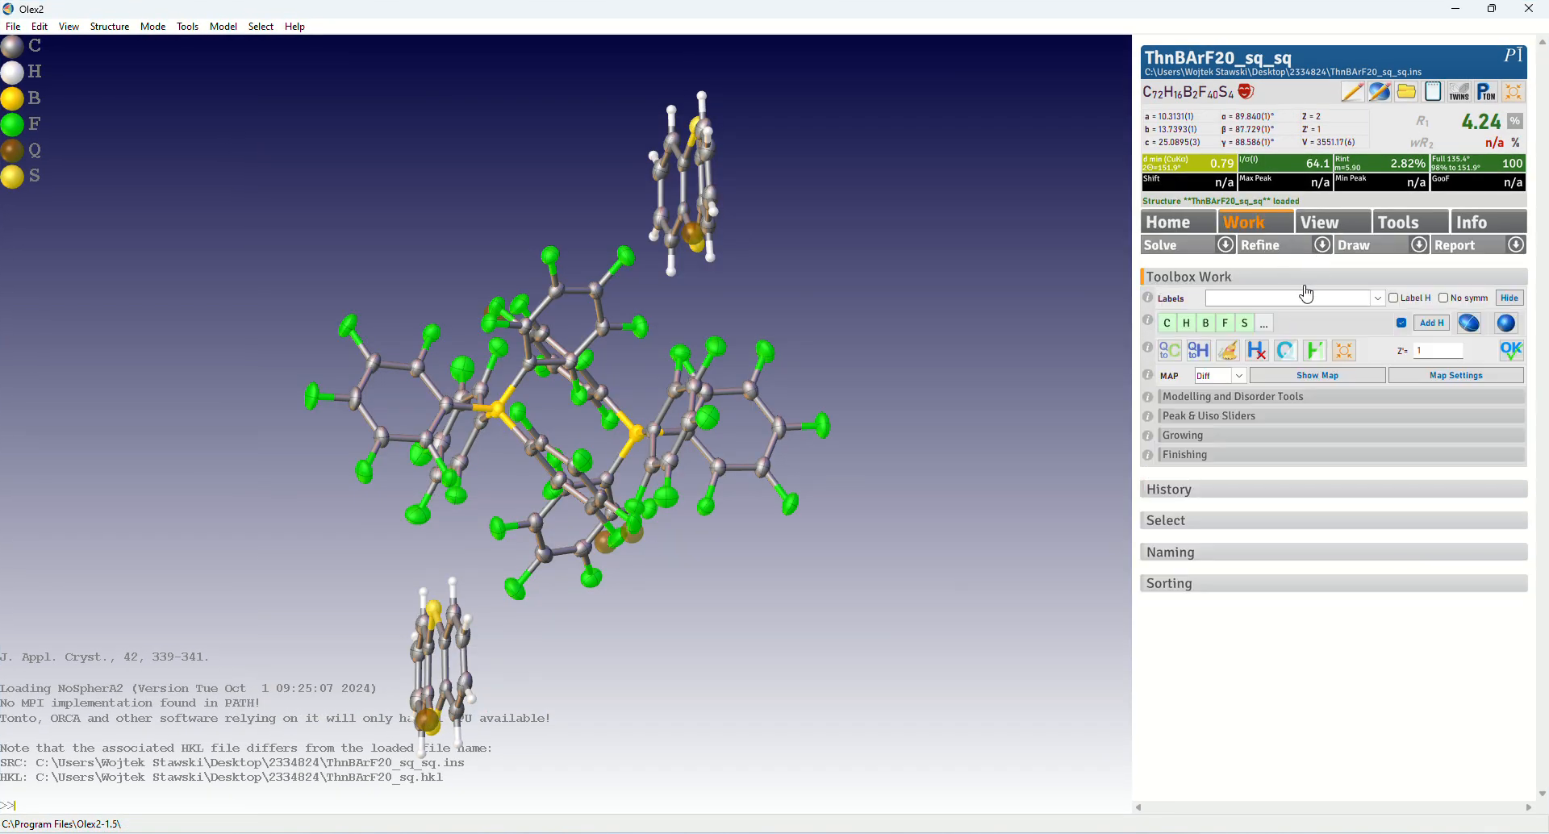
left_click(1357, 289)
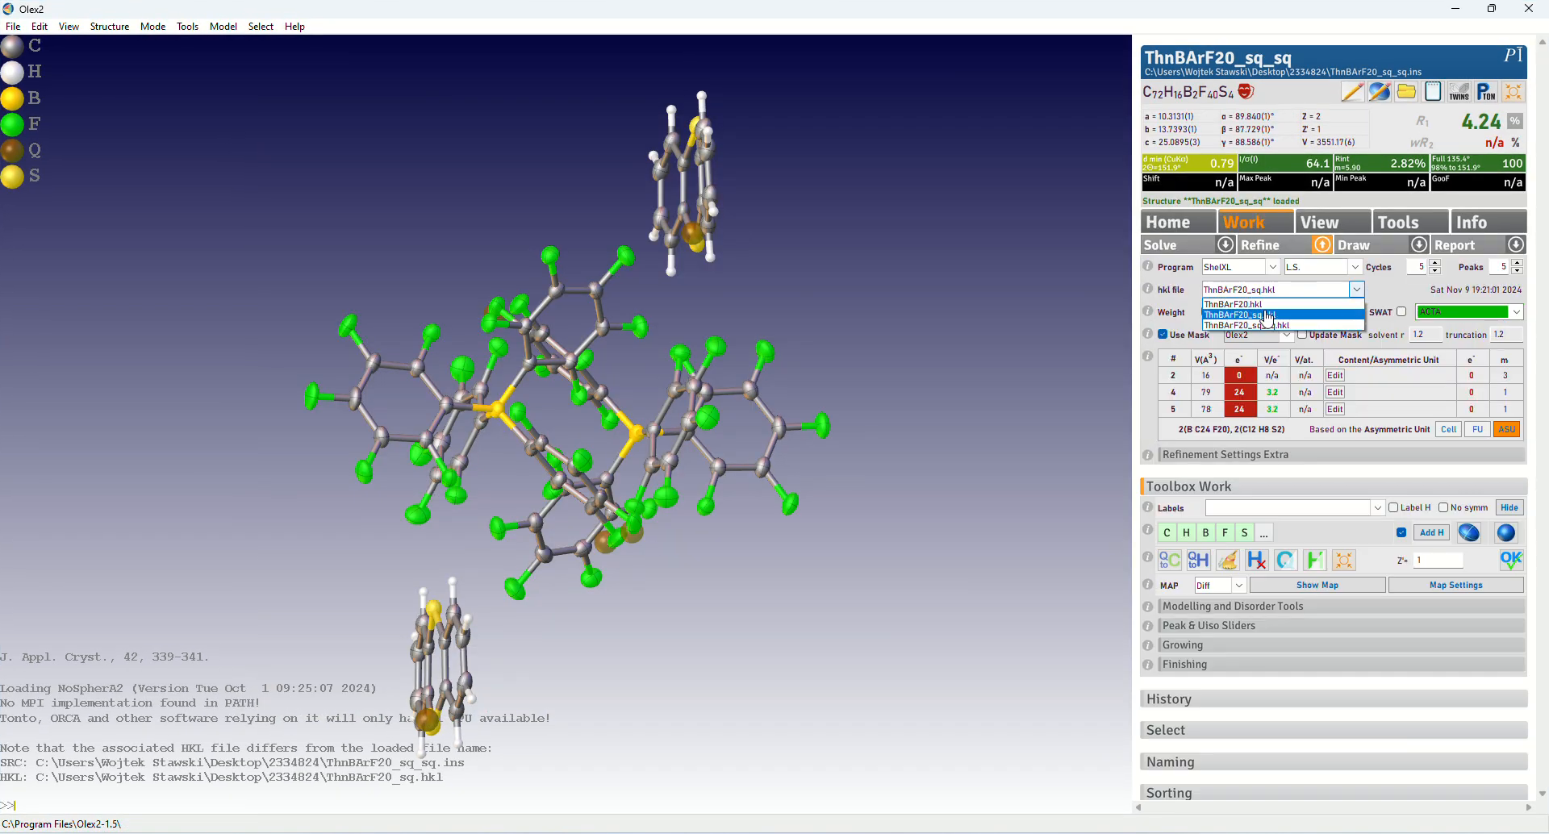
left_click(1264, 326)
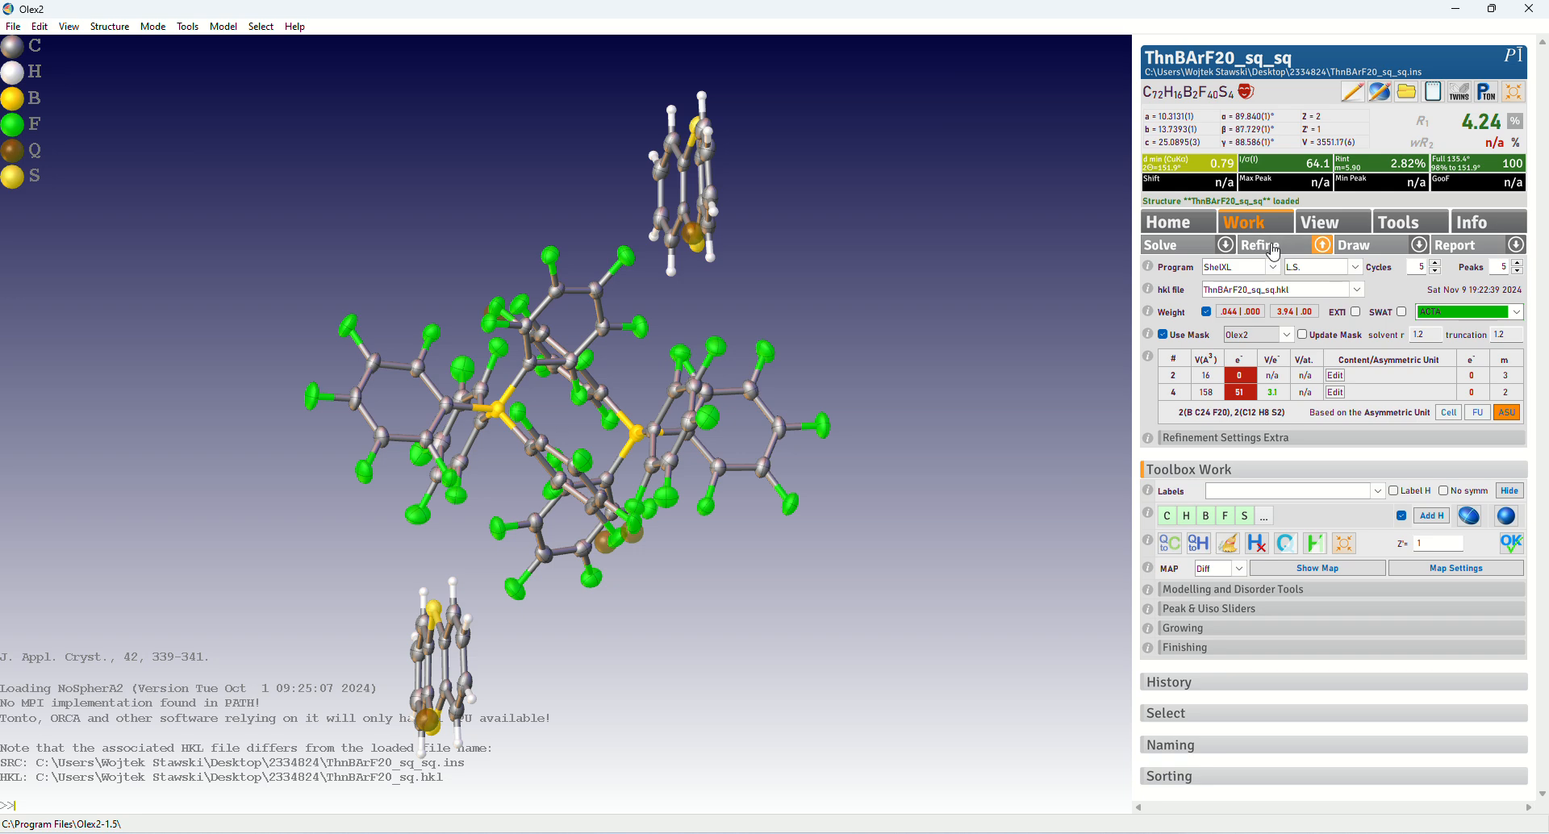
Refine ThnBArF20_sq_sq with the mask enabled, set the refinement cycles to 20, and repeat the refinement
left_click(1274, 247)
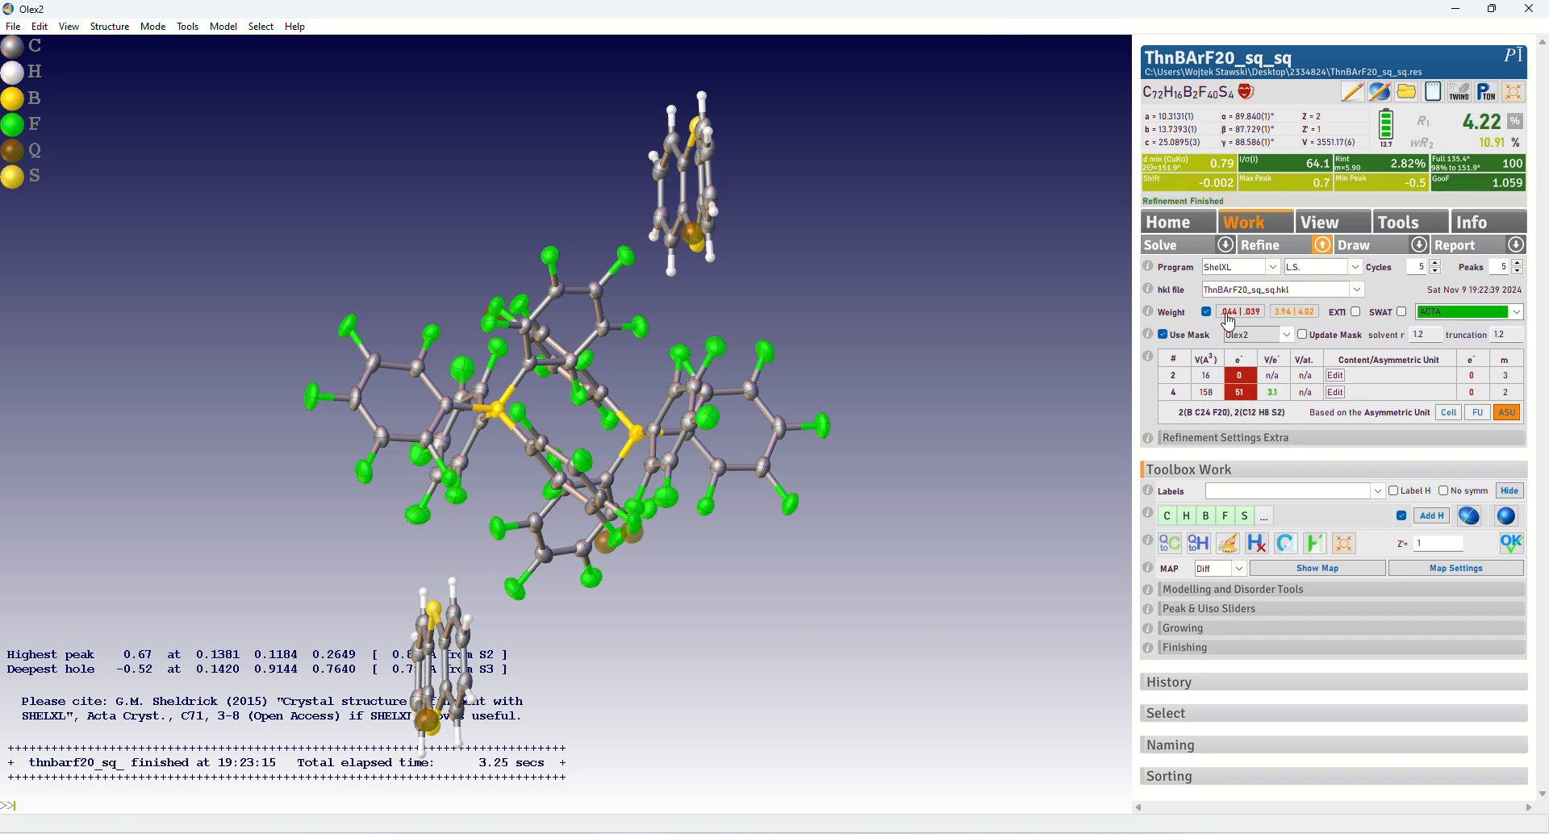
left_click(1435, 271)
left_click(1291, 253)
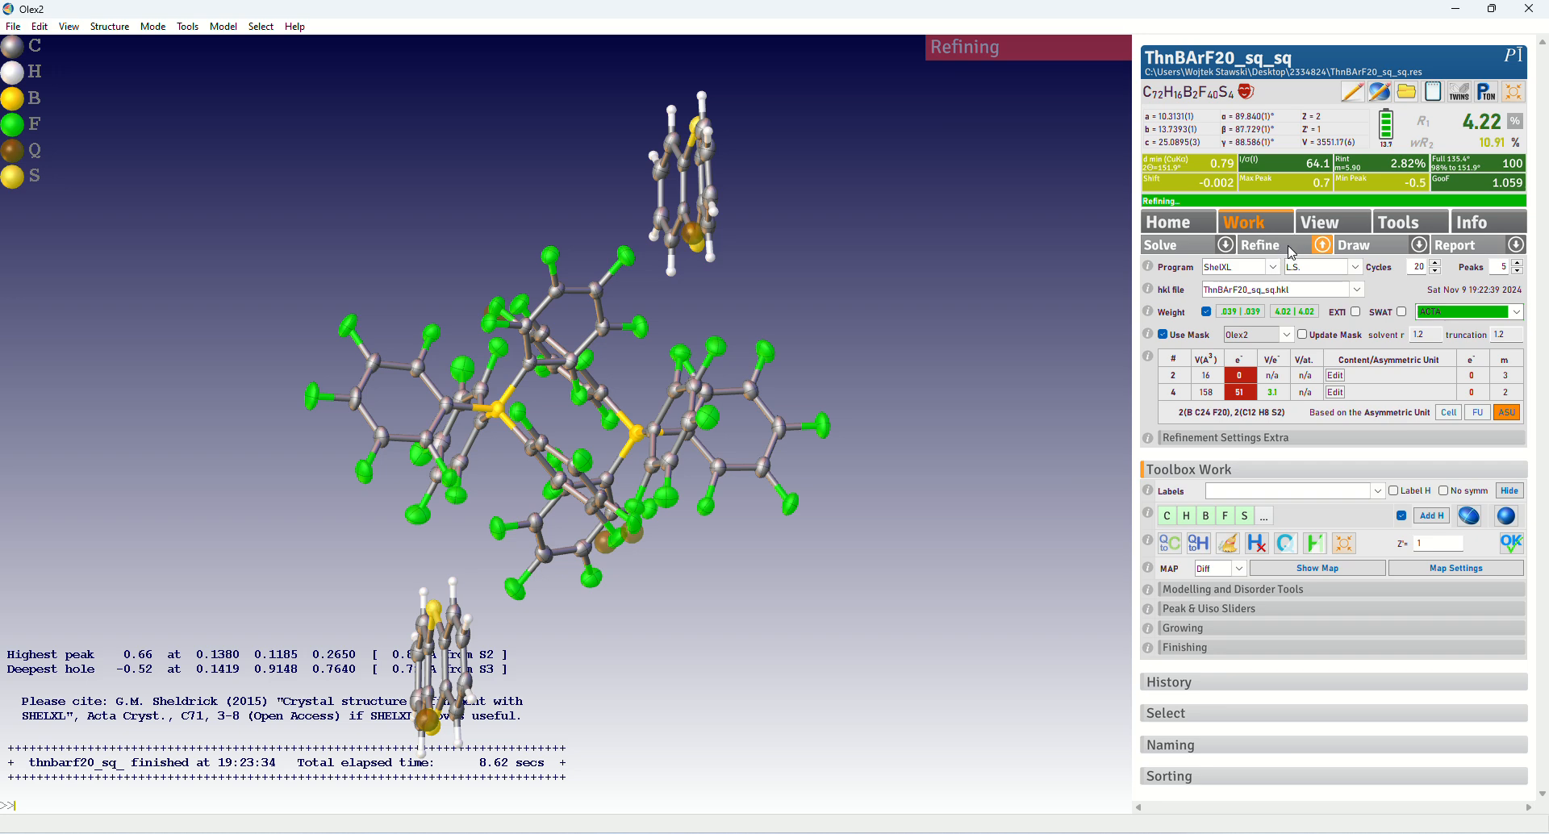
left_click_drag(887, 295, 907, 373)
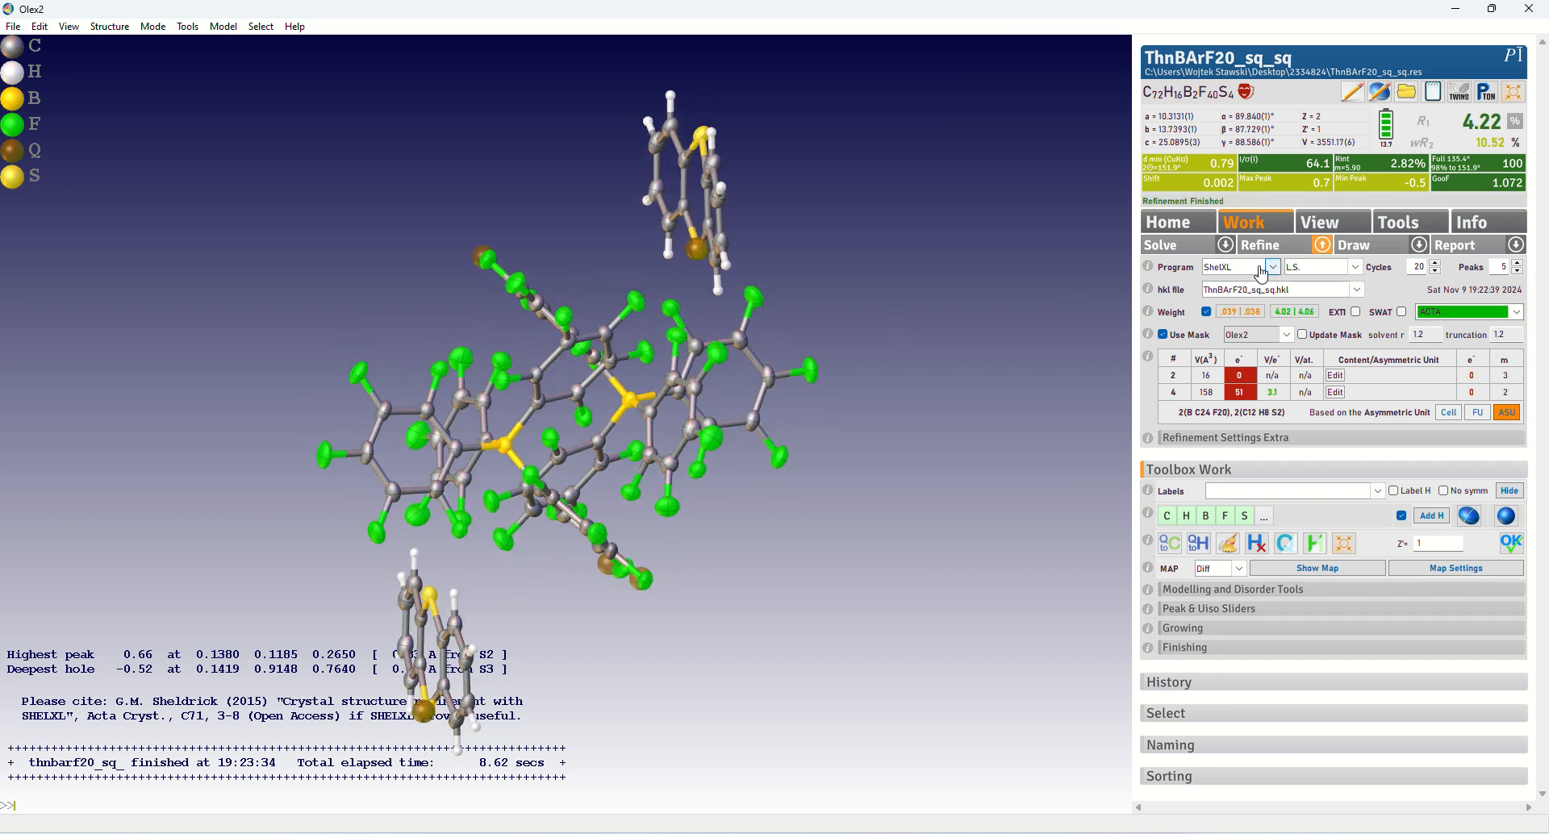
left_click(1267, 248)
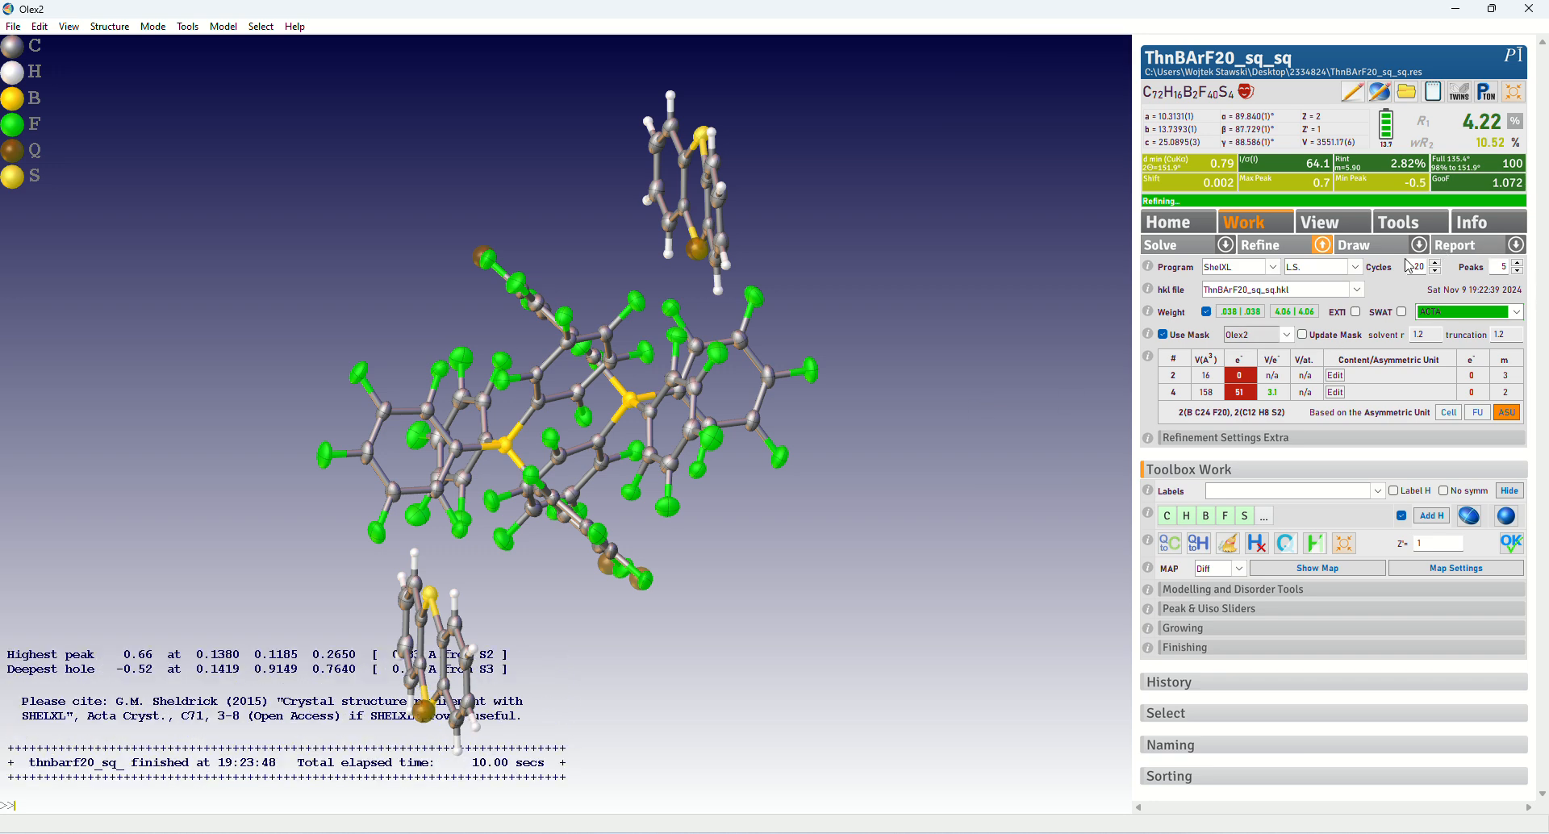
left_click_drag(850, 308, 562, 448)
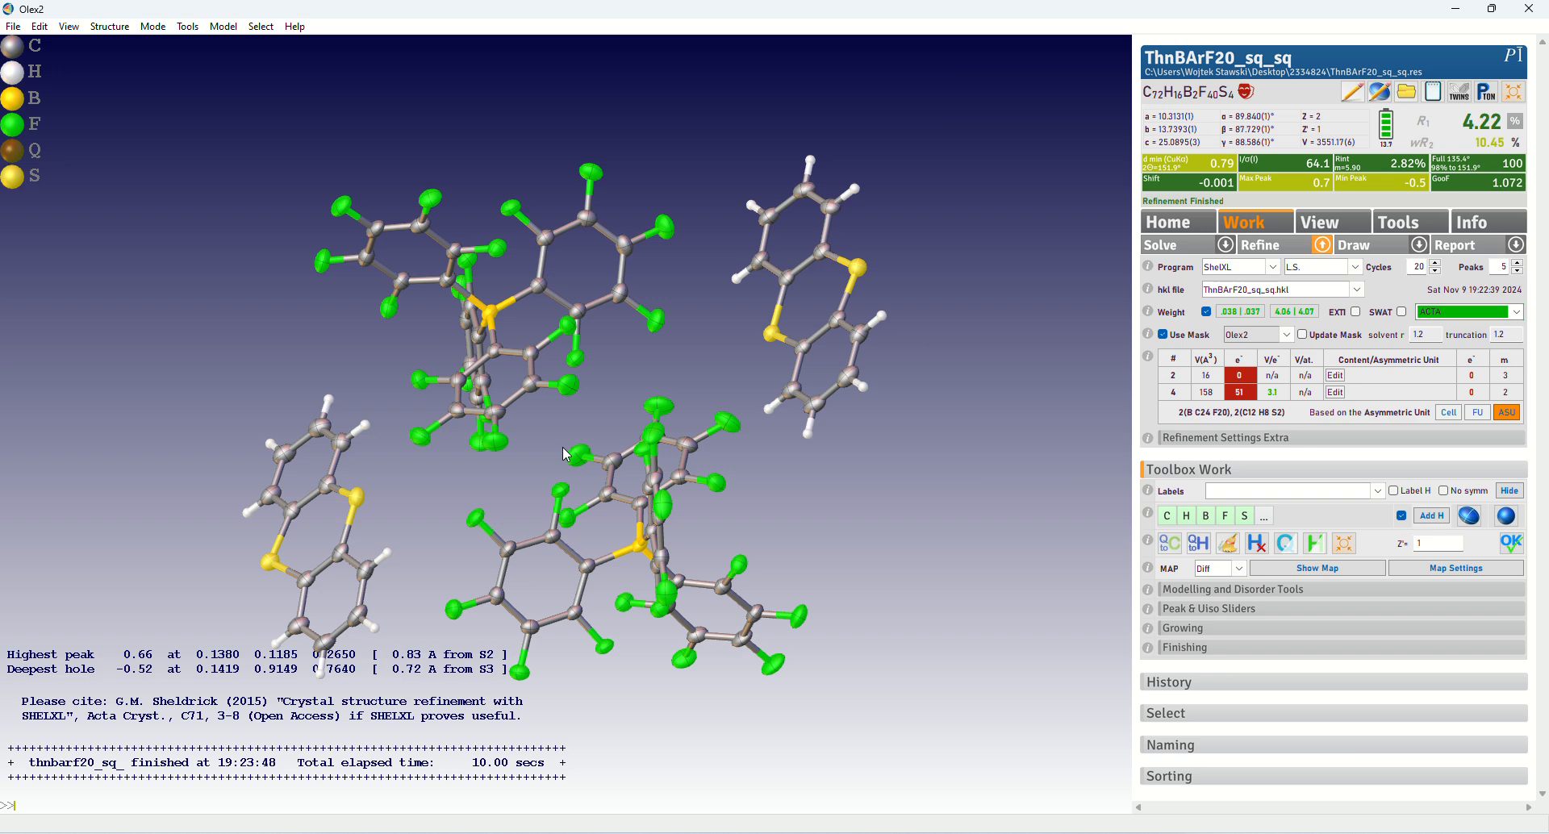
left_click_drag(563, 447, 536, 493)
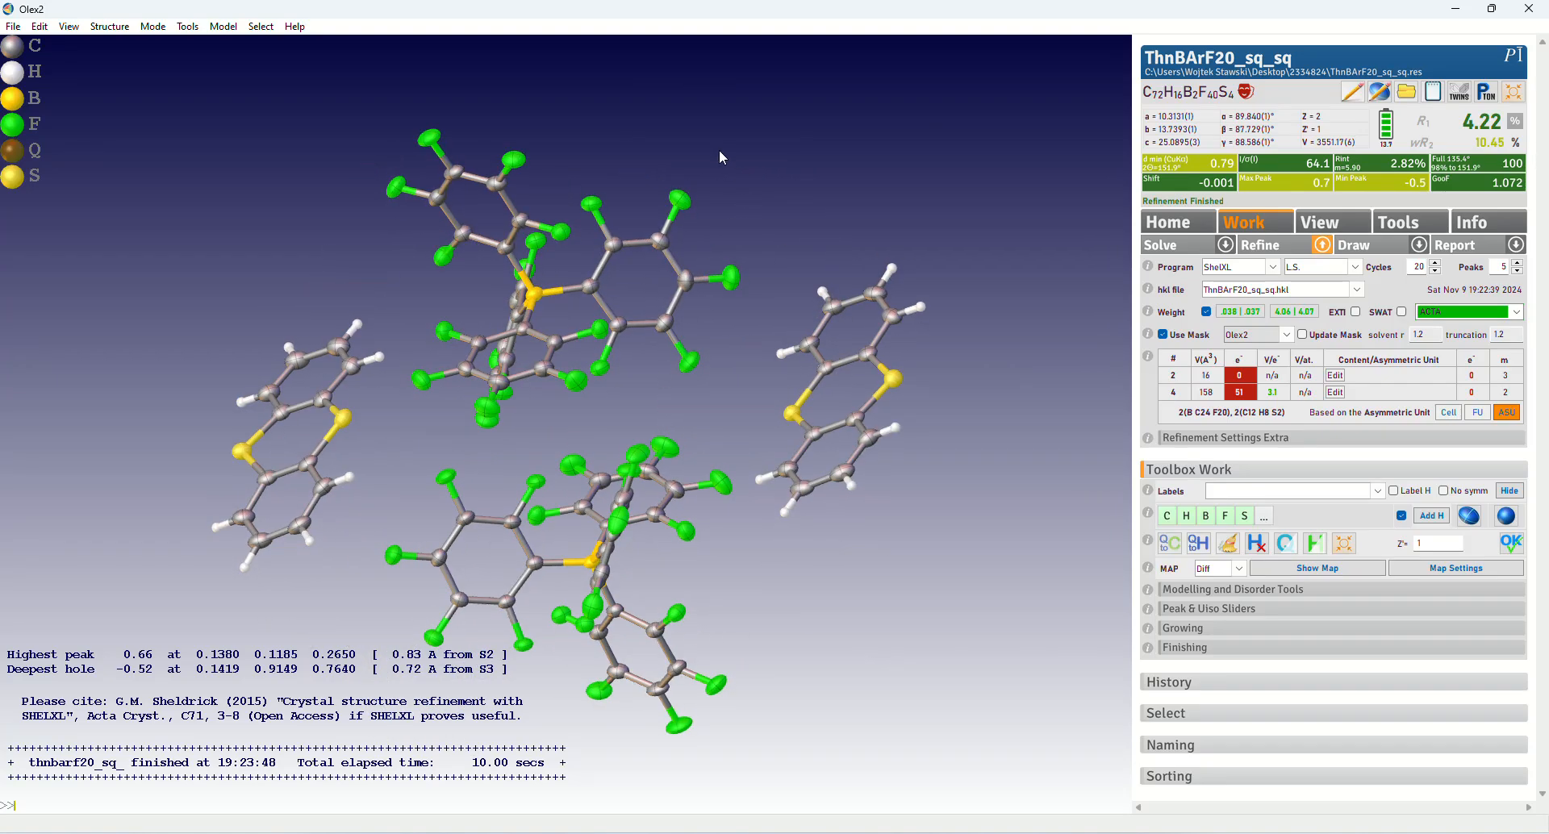